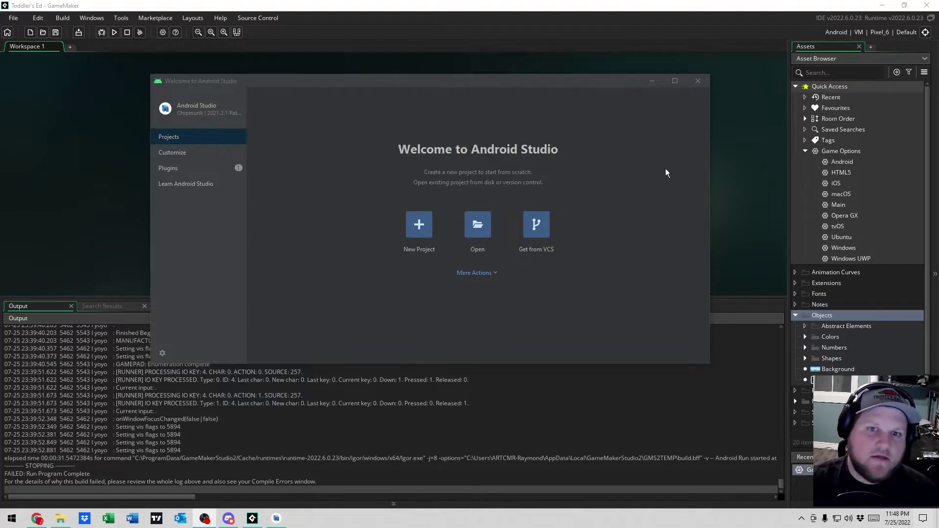
Step: Move the Android Studio welcome window aside on the screen
left_click_drag(558, 88, 620, 97)
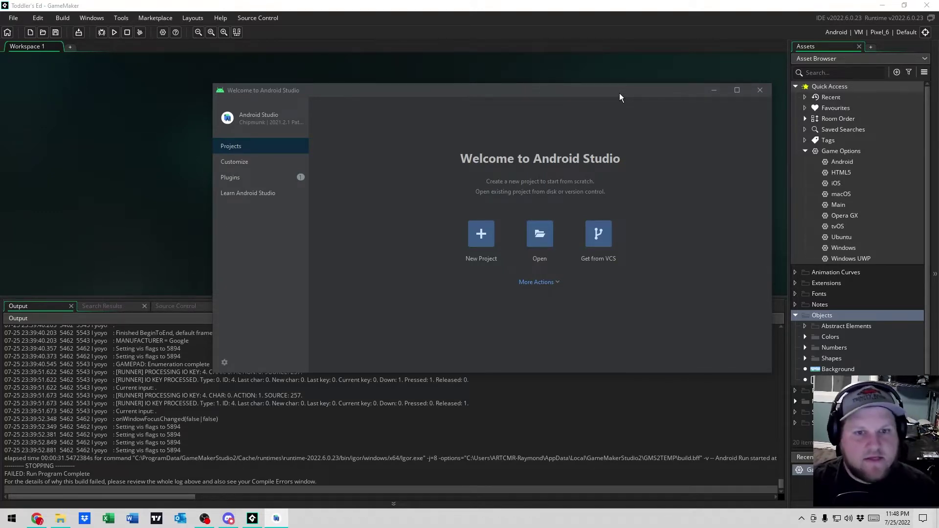
left_click_drag(619, 93, 600, 128)
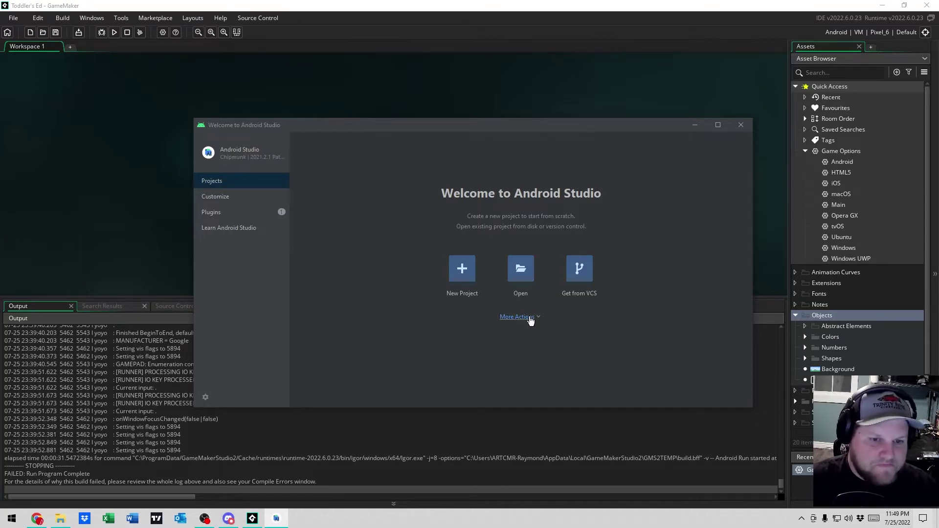
left_click_drag(317, 125, 311, 126)
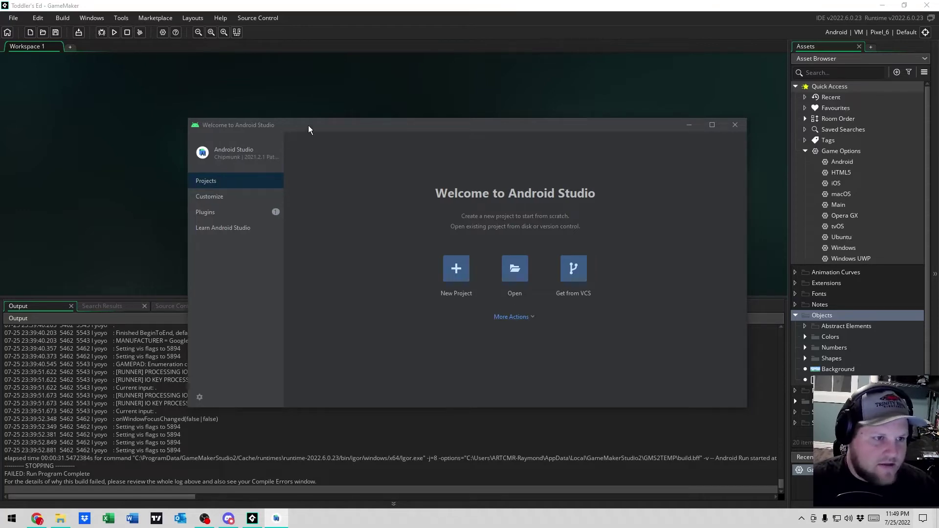
Step: In a new Chrome window, search 'android studio download' and open the official download page
right_click(37, 519)
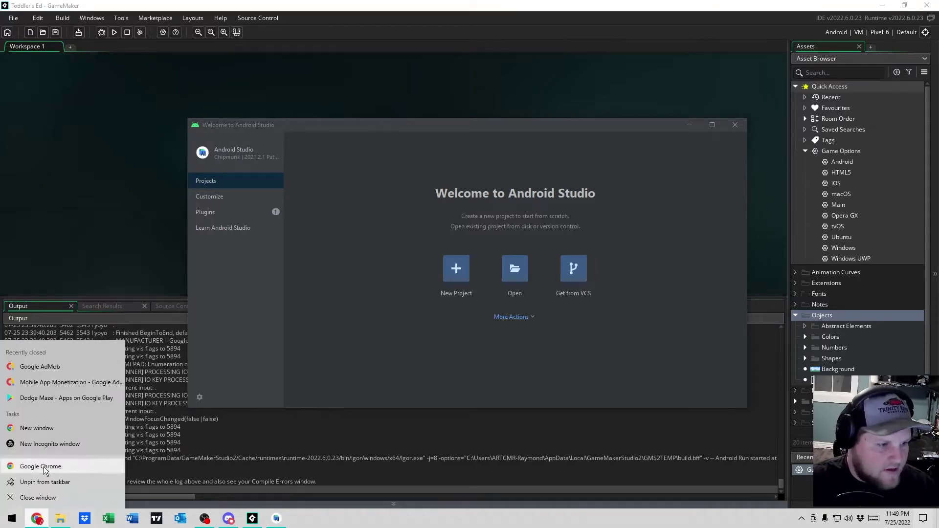
left_click(43, 467)
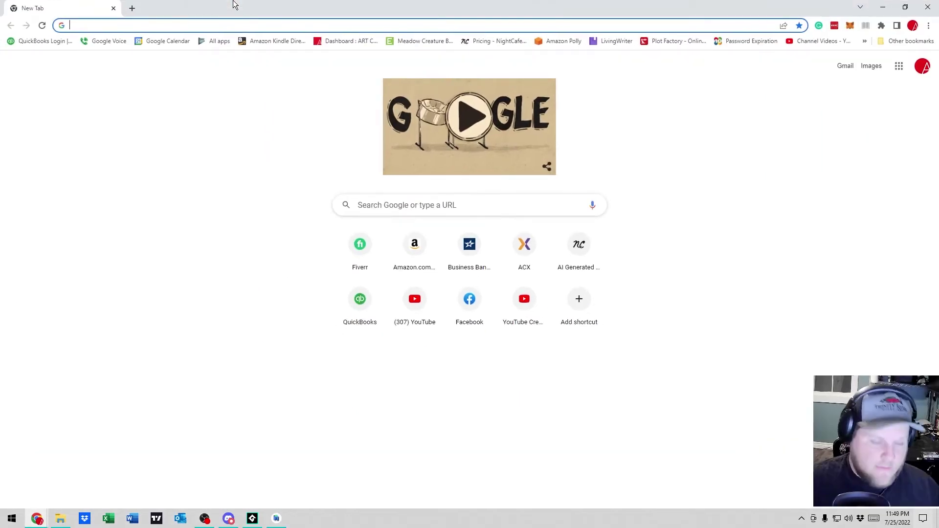
type("android studi")
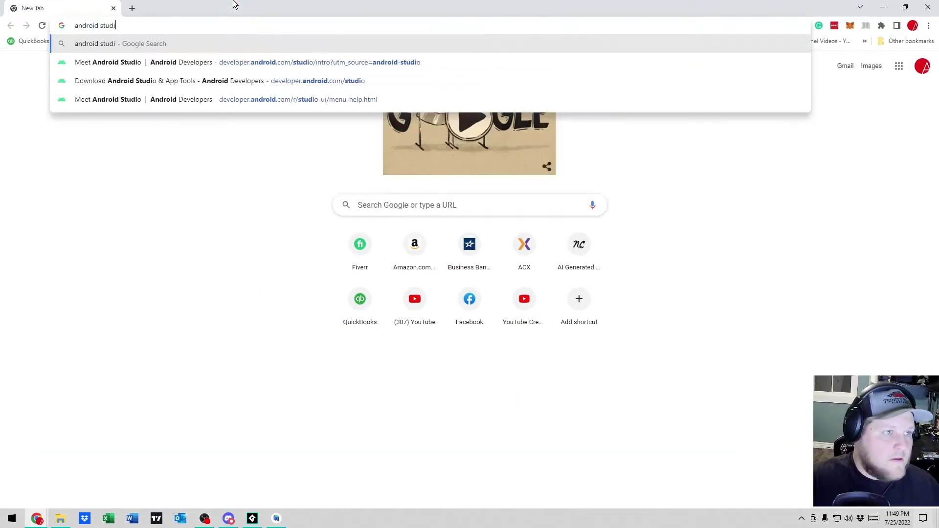
type("o download")
key("Return")
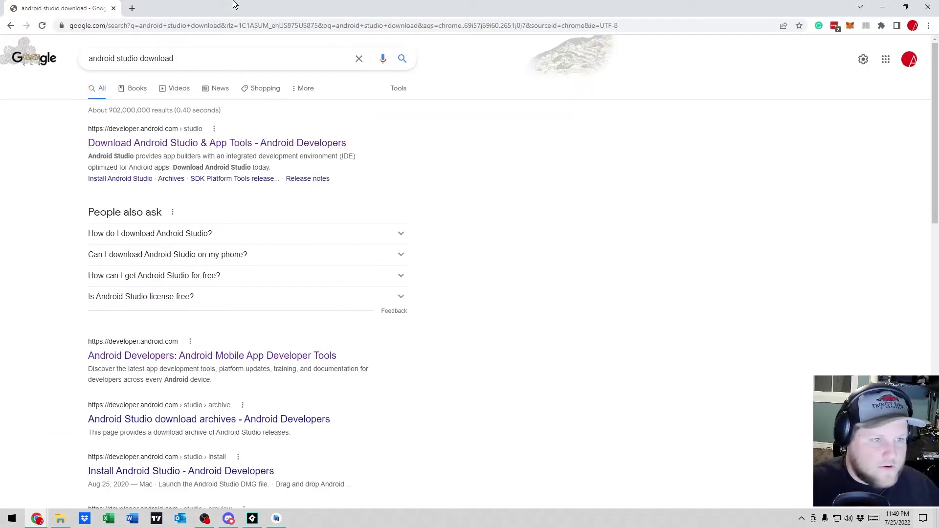
left_click(205, 151)
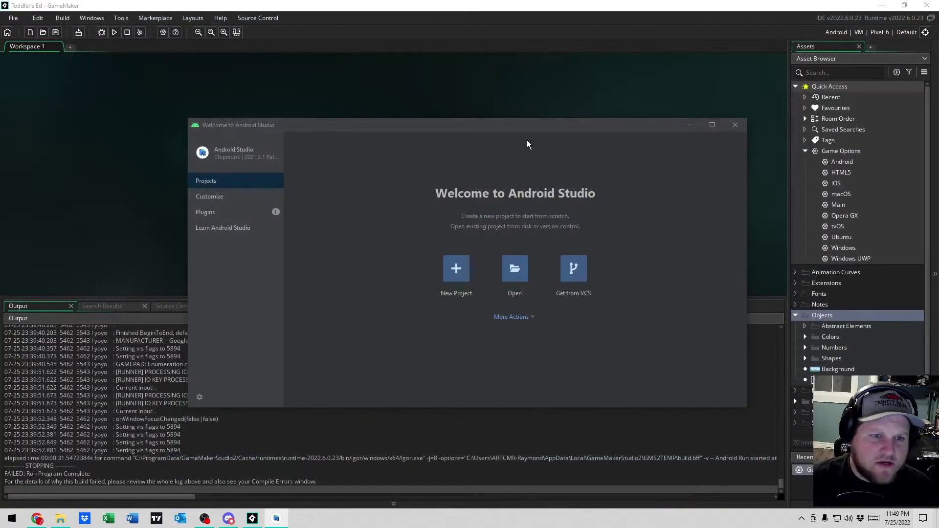
Step: Open Android Studio's SDK Manager from More Actions to show the SDK at D:\GAMEDEV\SDK
left_click_drag(494, 125, 463, 130)
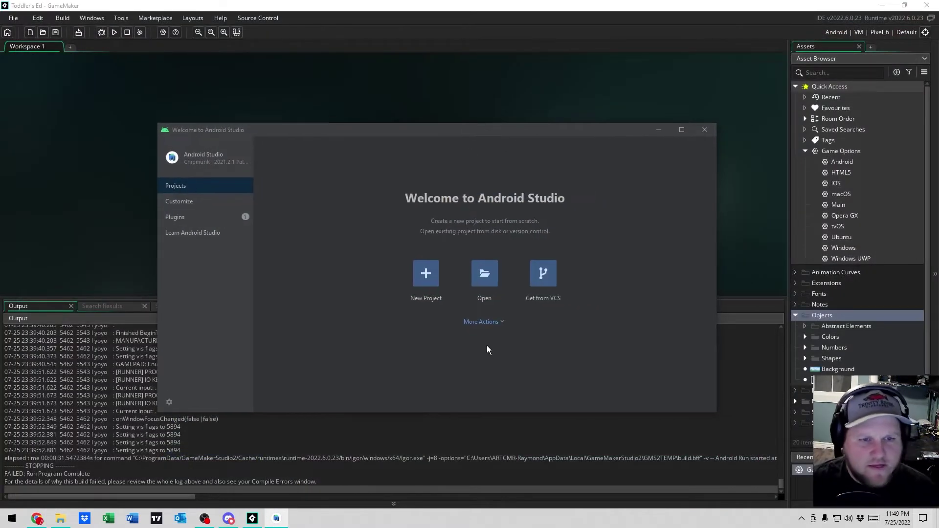
left_click(483, 321)
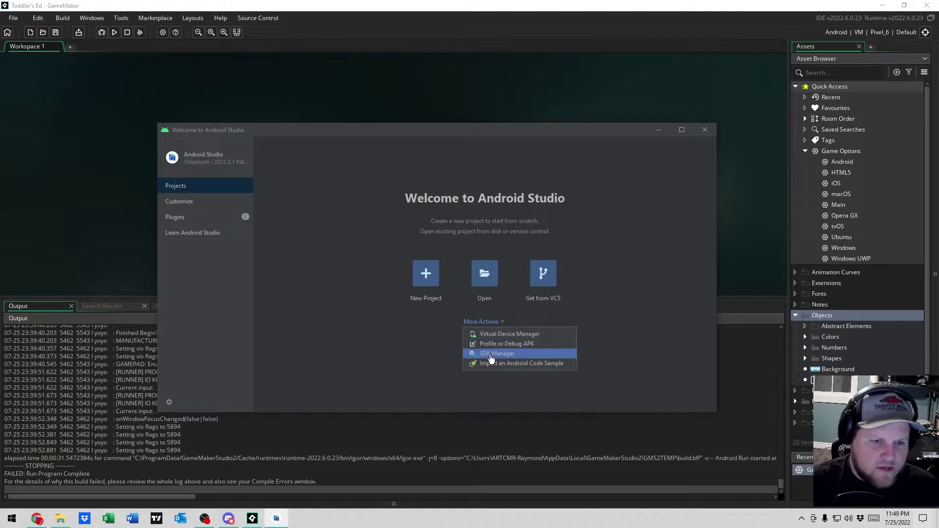
left_click(489, 353)
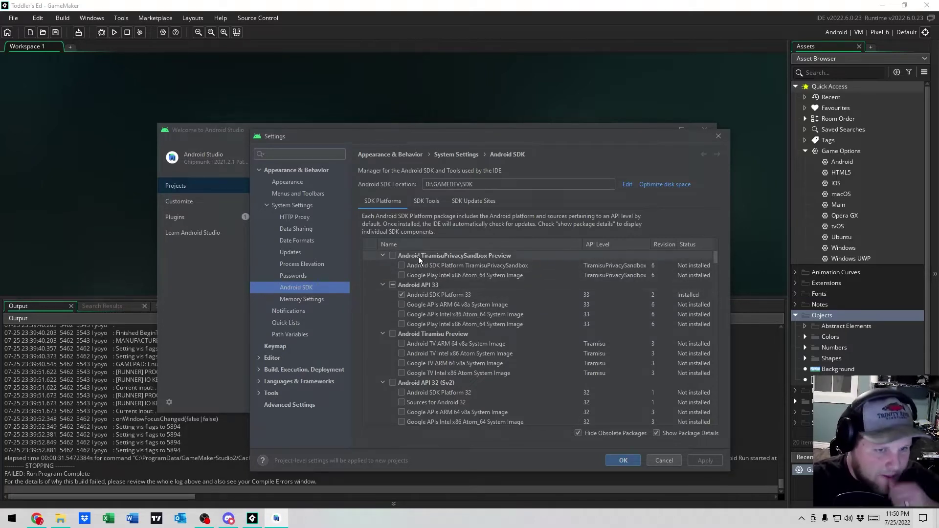
Step: Review the SDK Tools list, collapse Build-Tools 33 and select the SDK location path
left_click(435, 201)
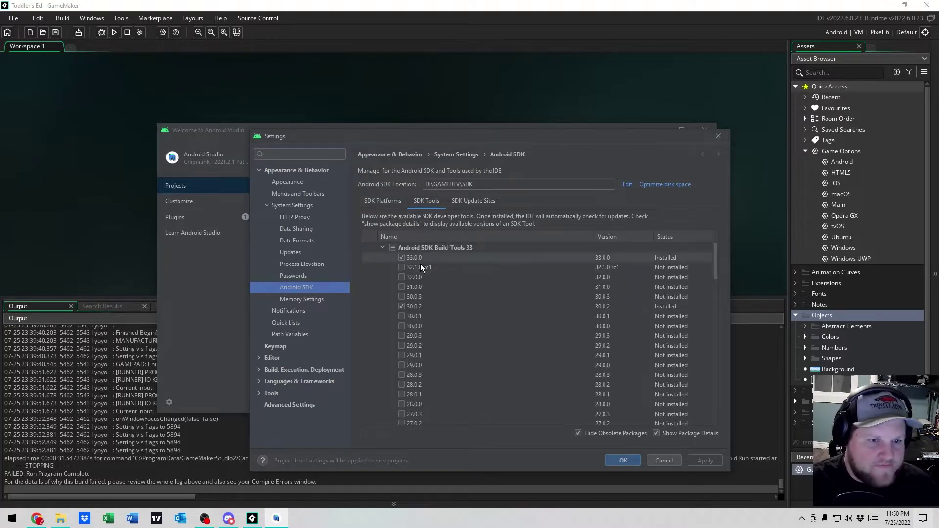
left_click(383, 248)
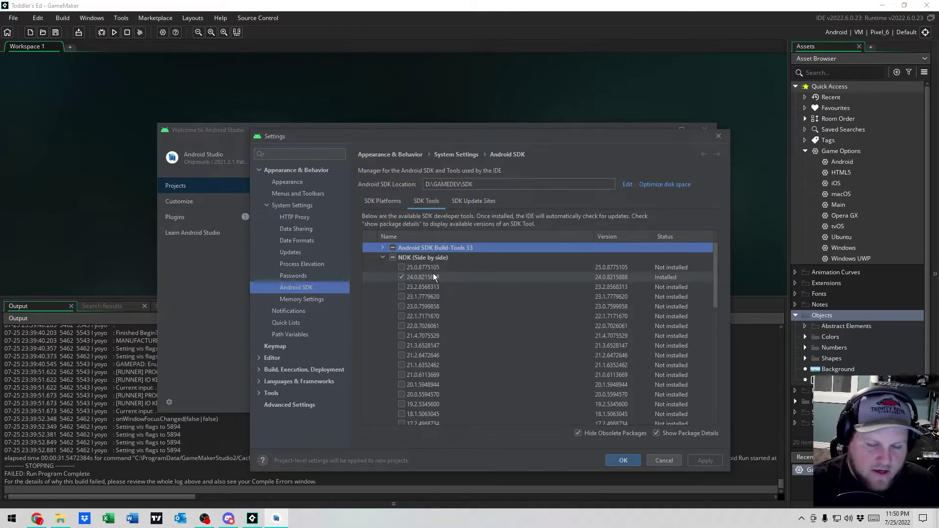
left_click(516, 184)
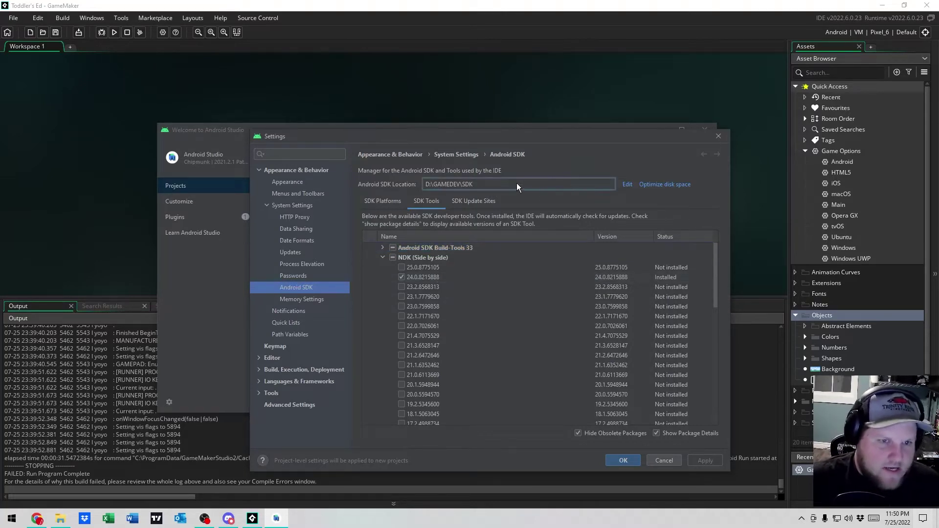
left_click_drag(547, 184, 401, 178)
left_click(448, 181)
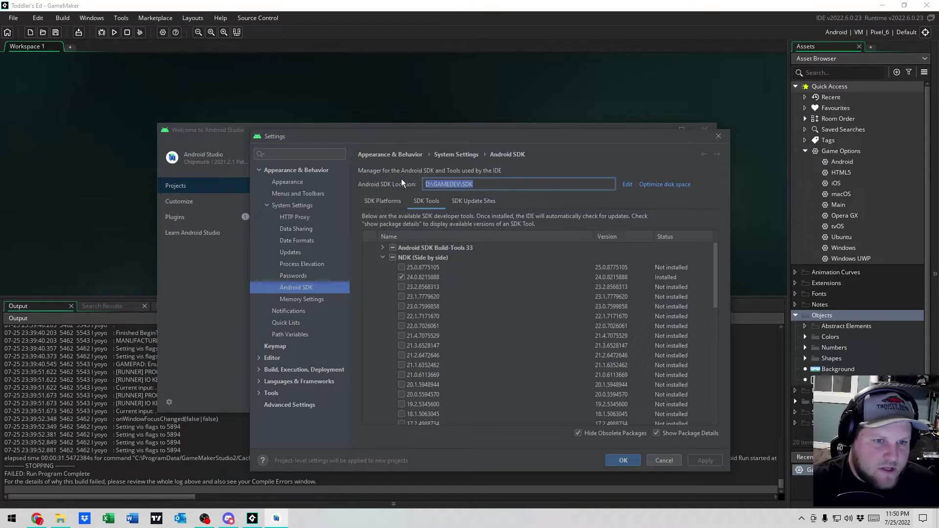
left_click(471, 184)
left_click_drag(470, 184, 421, 183)
left_click(493, 184)
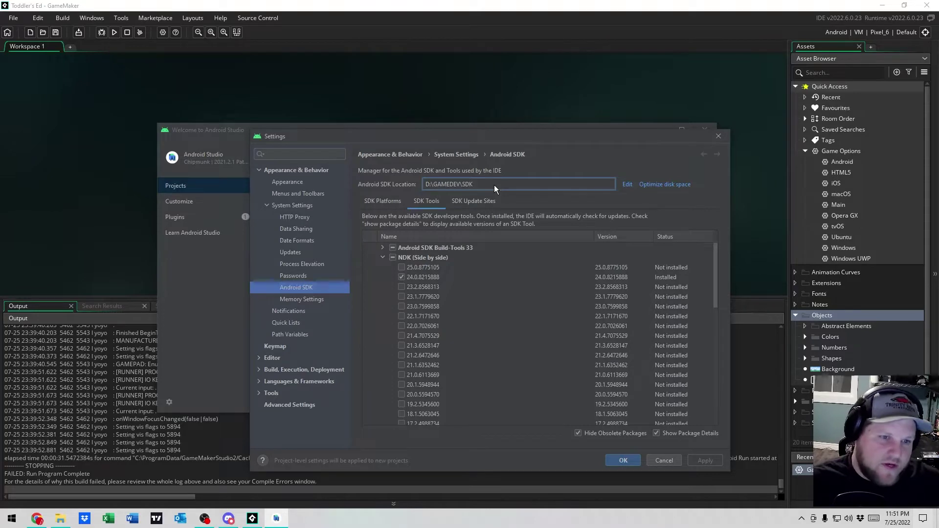
Step: Compare the SDK Platforms, SDK Tools and Update Sites lists, then cancel back to GameMaker
left_click(383, 200)
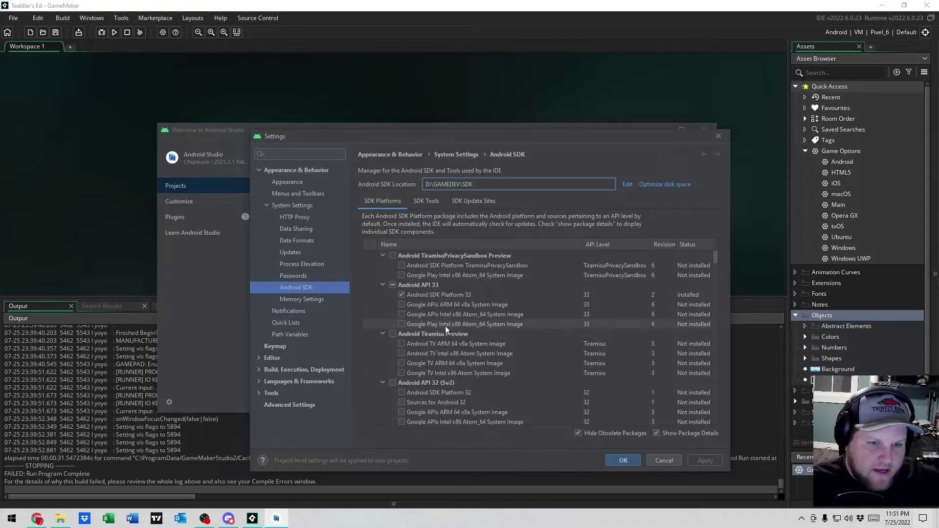
left_click(428, 202)
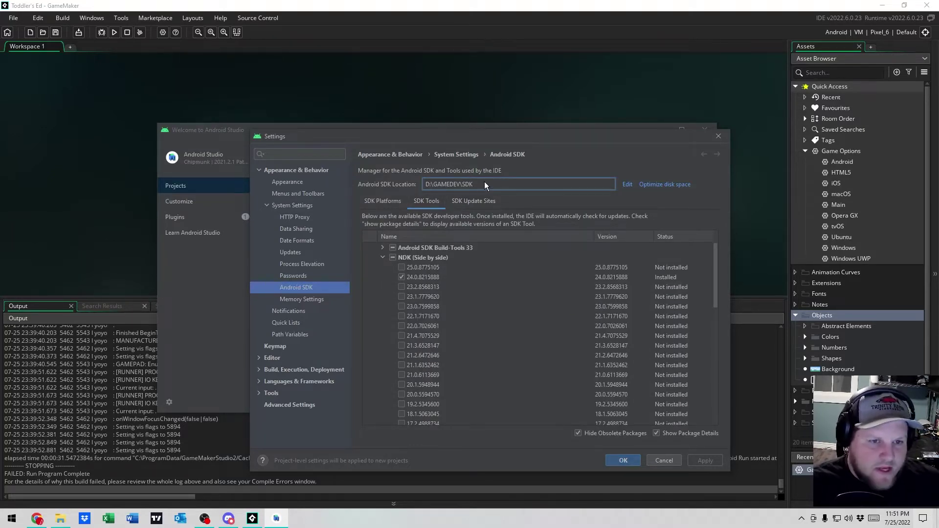
left_click(472, 186)
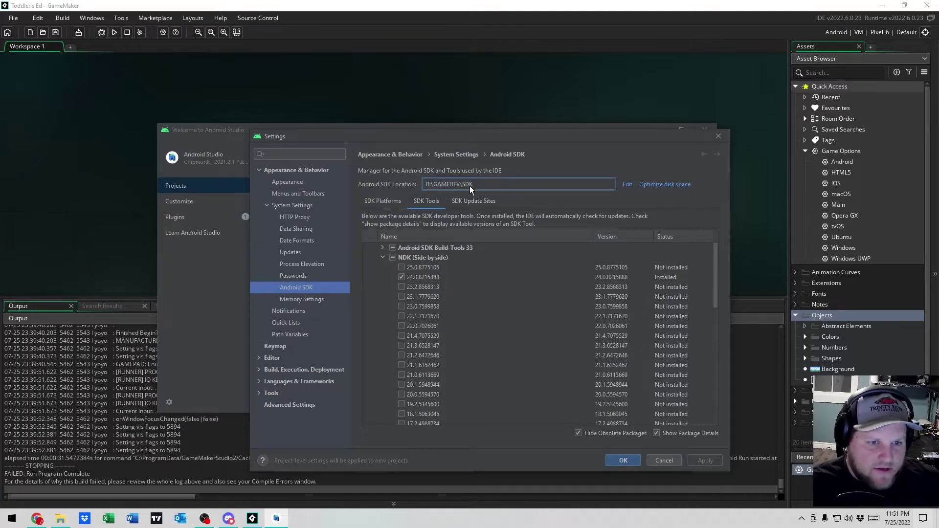
left_click(470, 202)
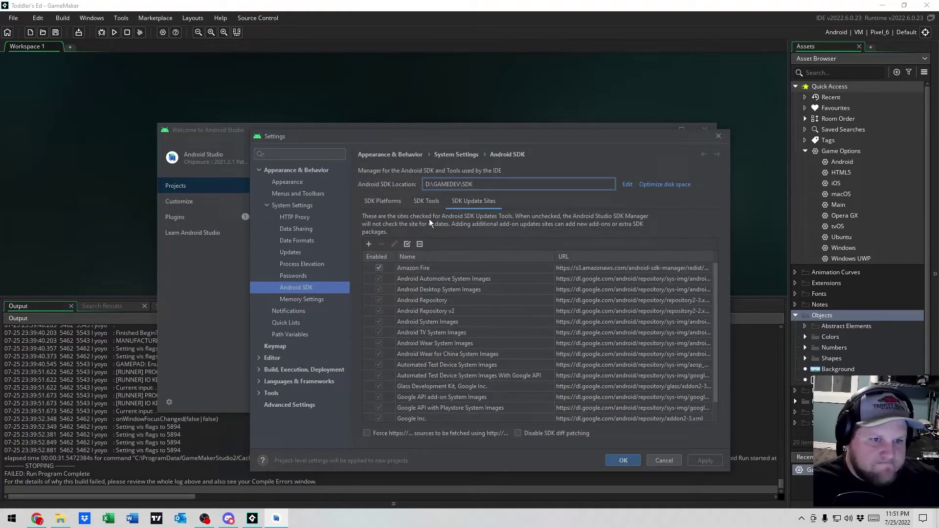
left_click(382, 201)
left_click(447, 200)
left_click(426, 200)
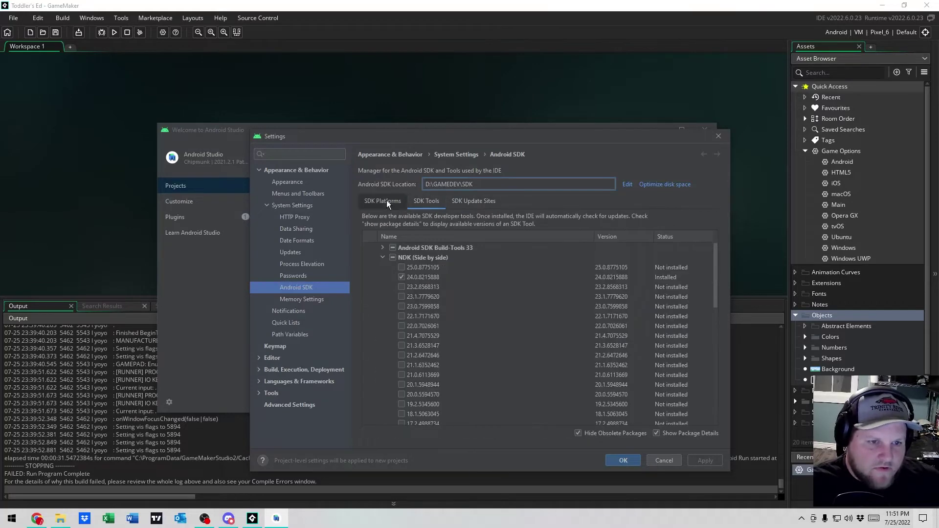
left_click(387, 200)
left_click(424, 205)
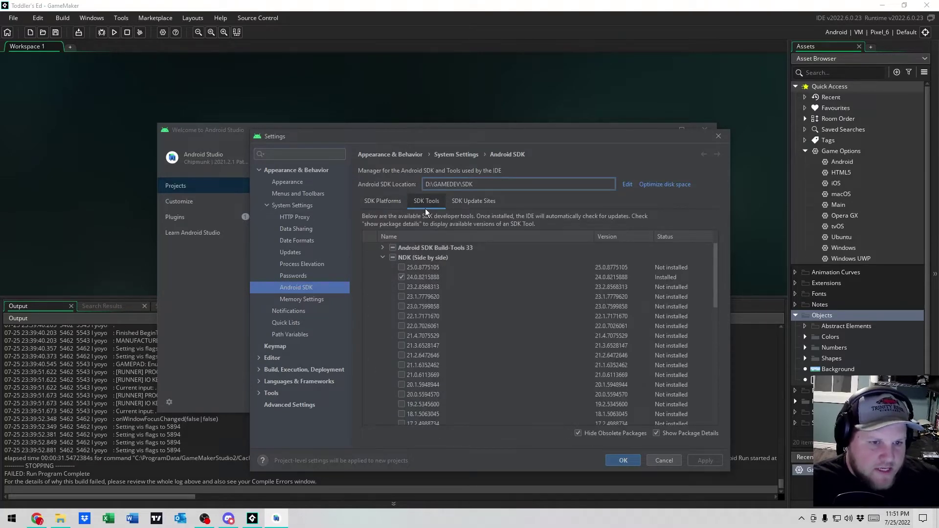
left_click(396, 200)
left_click(416, 202)
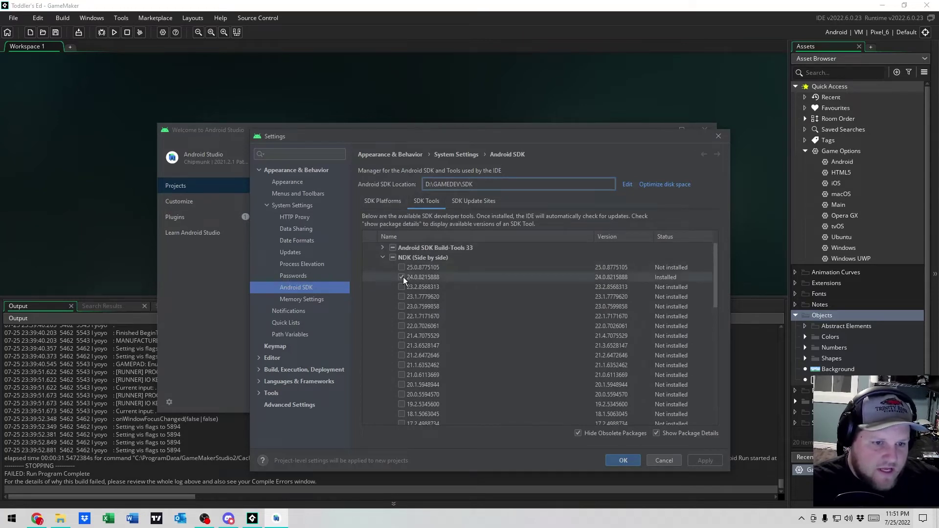
left_click(381, 201)
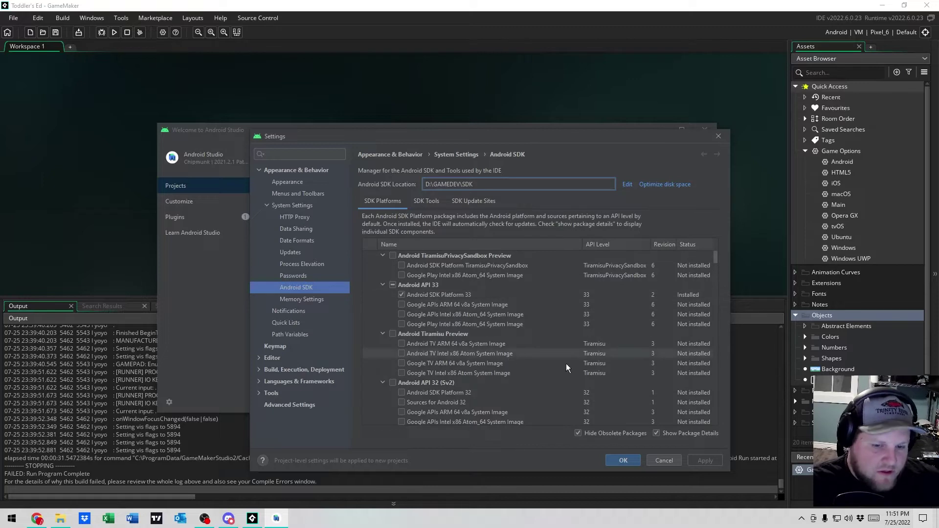
left_click(663, 460)
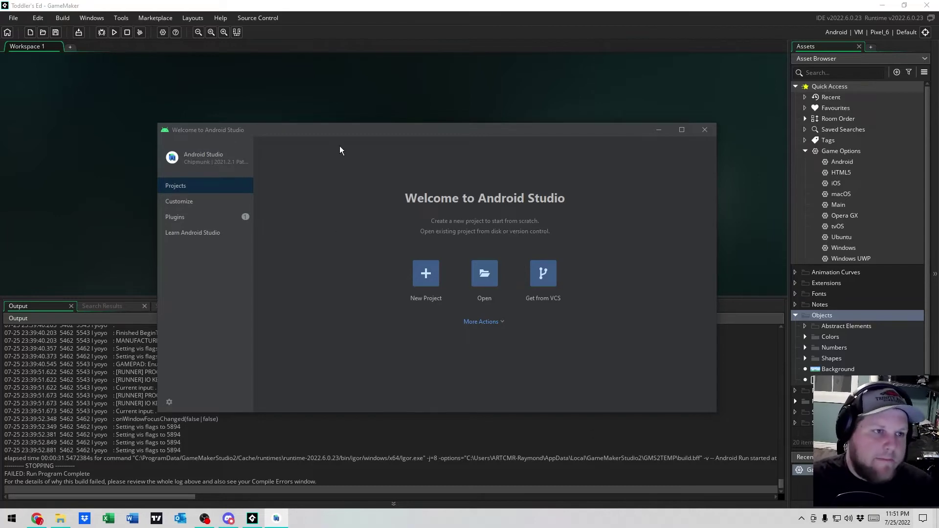
left_click(336, 84)
Step: Open GameMaker Preferences > Platform Settings > Android and look over the SDK, NDK and JDK paths
left_click(13, 17)
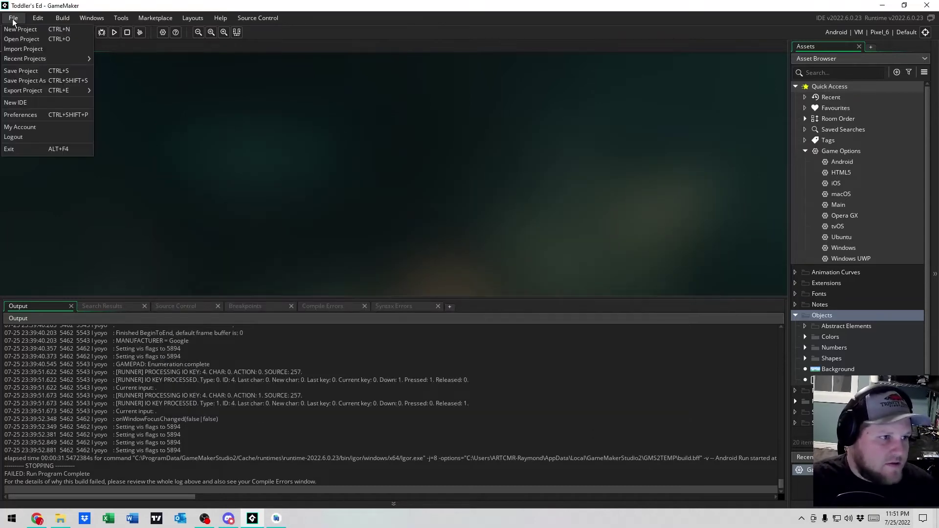
left_click(20, 114)
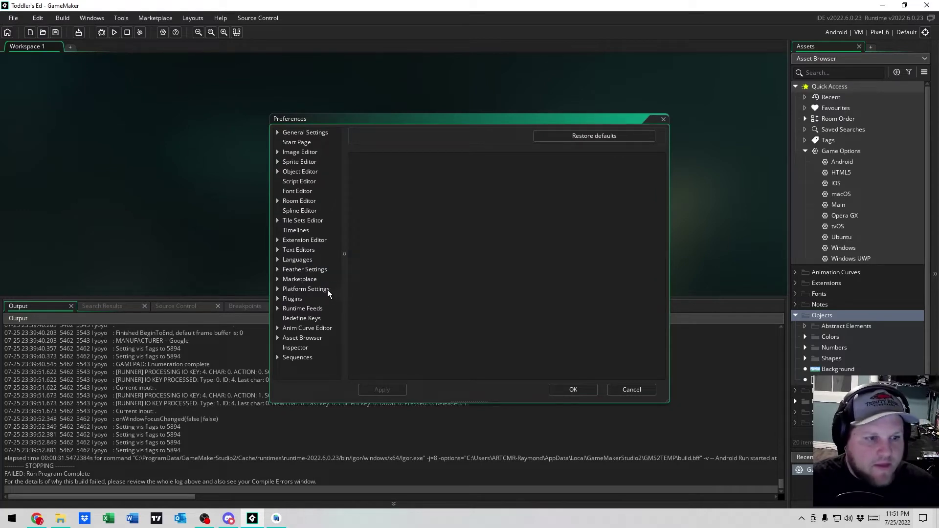
left_click(284, 289)
left_click(299, 298)
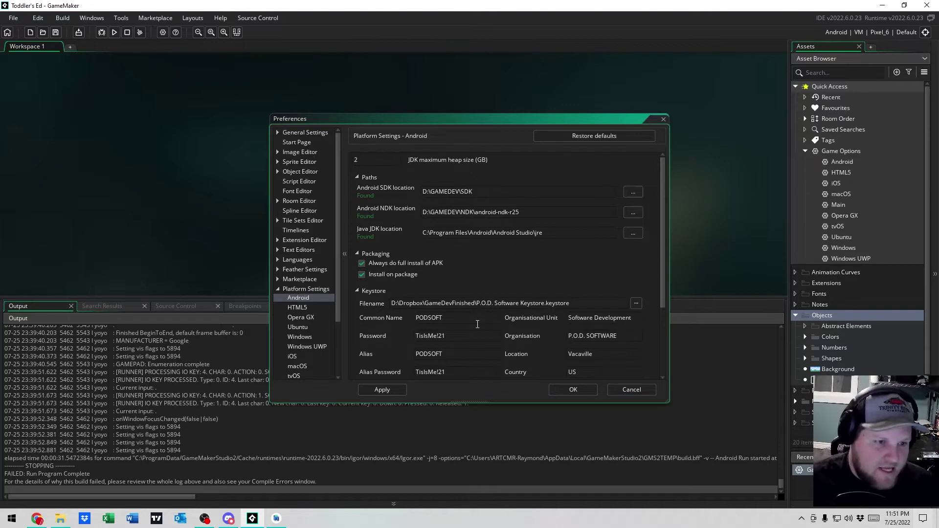
scroll(303, 297, "down", 1)
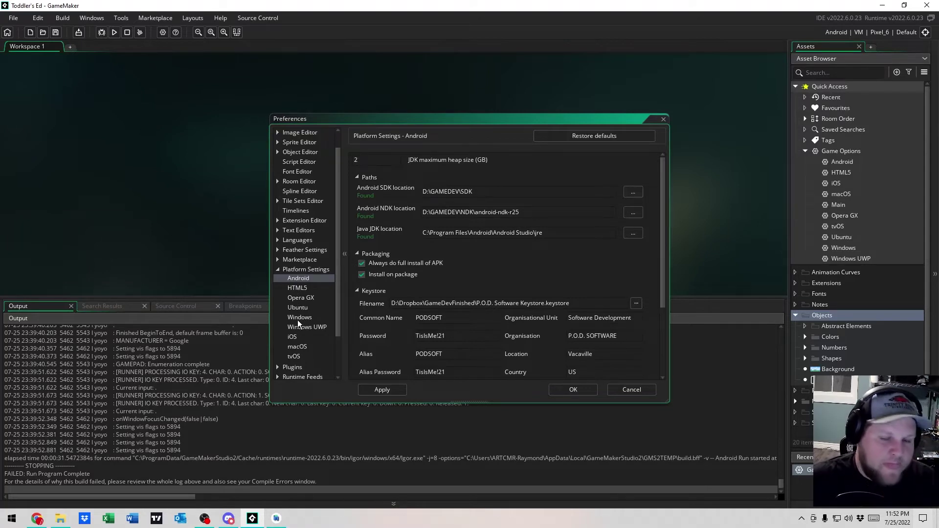
scroll(298, 322, "up", 1)
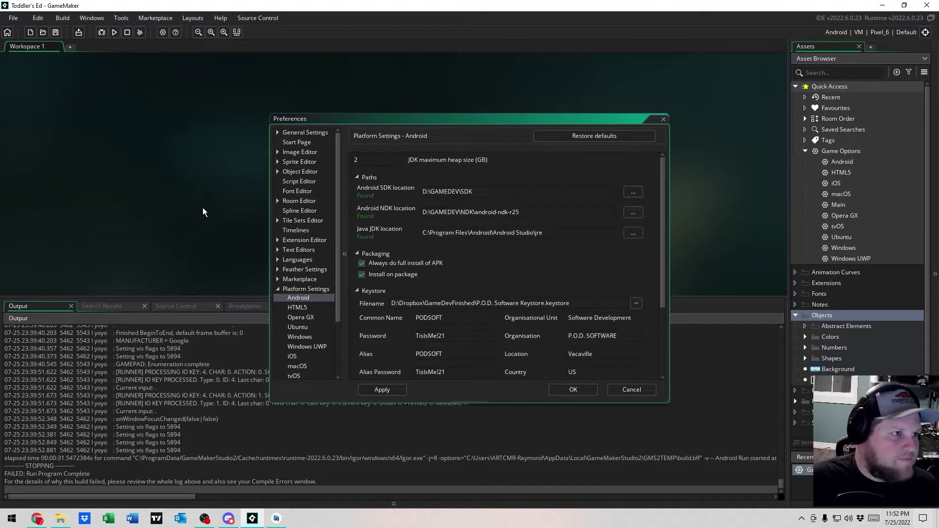
left_click(14, 18)
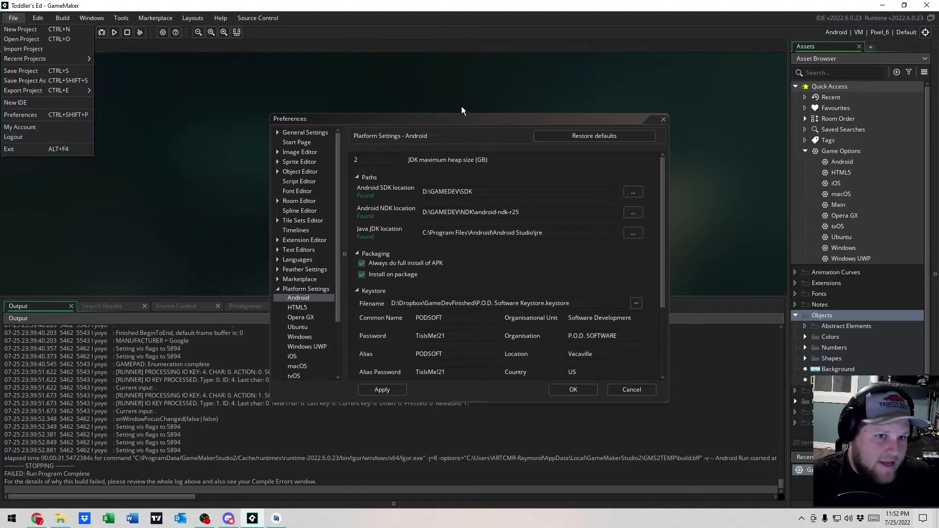
Step: Glance at the HTML5 platform settings, return to Android and browse for the SDK folder
left_click(460, 120)
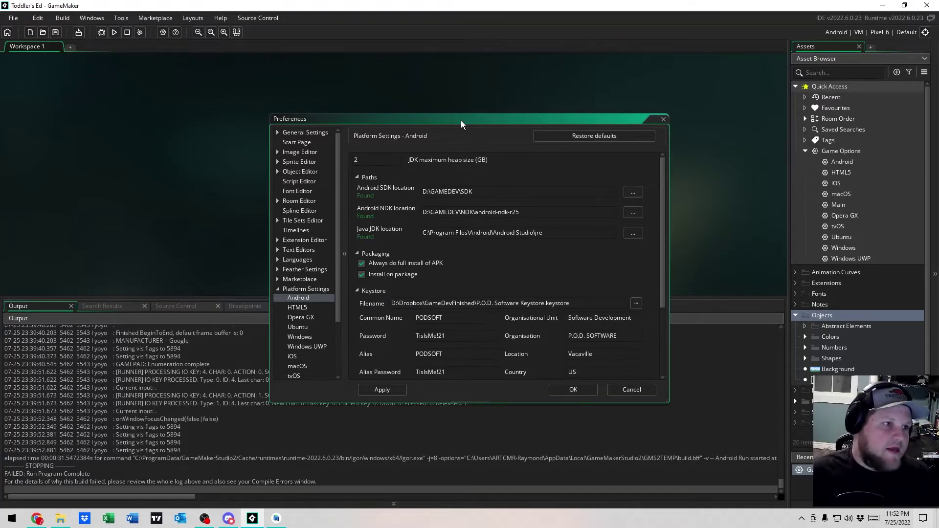
scroll(315, 298, "down", 2)
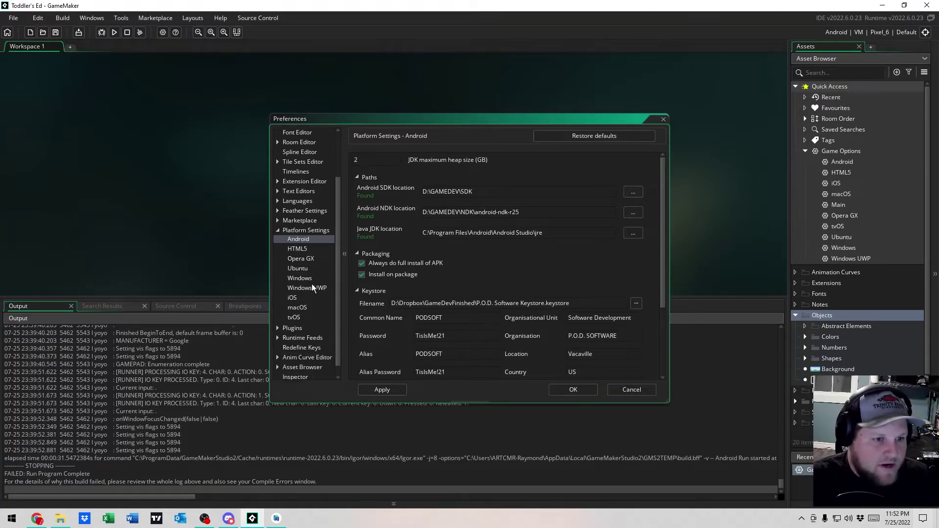
left_click(299, 246)
key("Down")
key("Up")
key("Up")
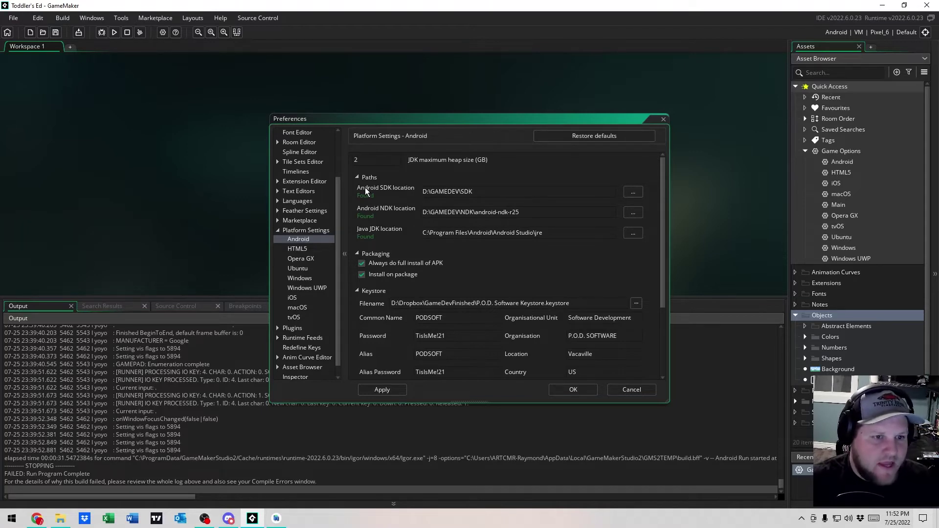
left_click(631, 194)
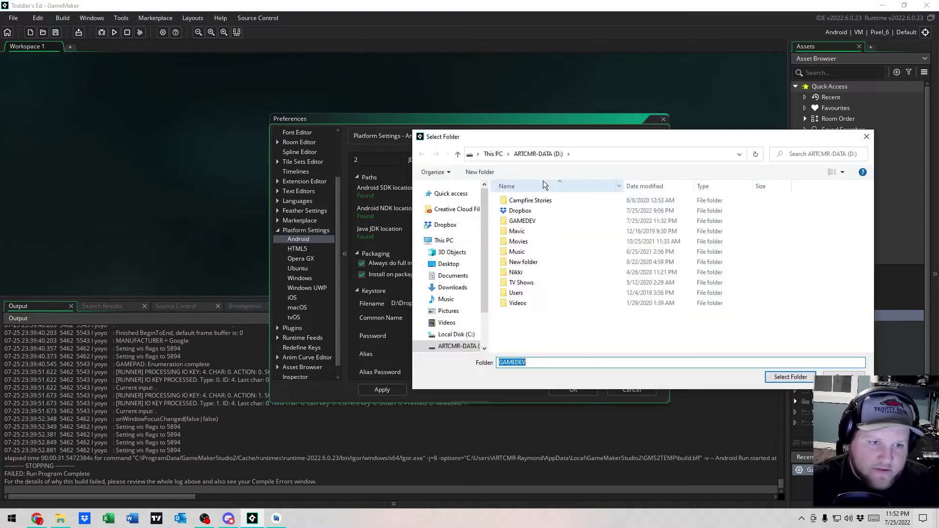
left_click_drag(542, 190, 589, 149)
double_click(591, 235)
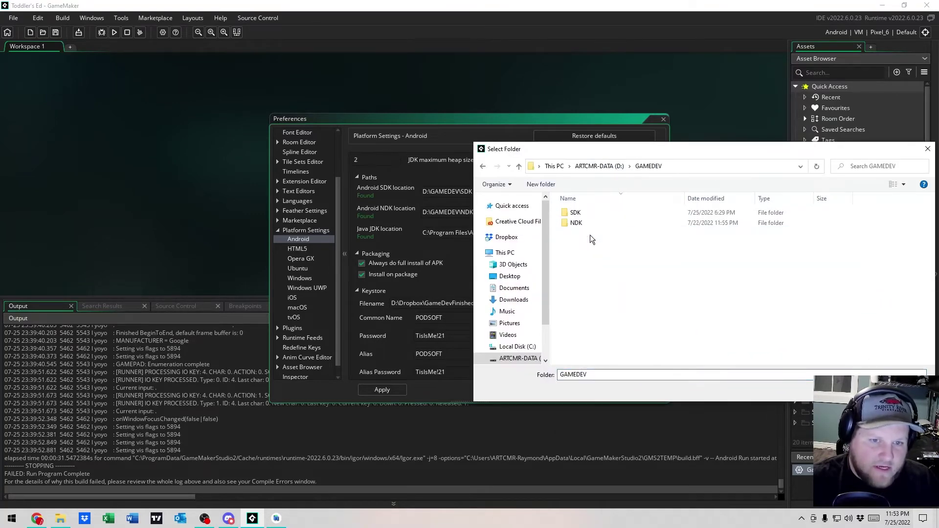
left_click(582, 213)
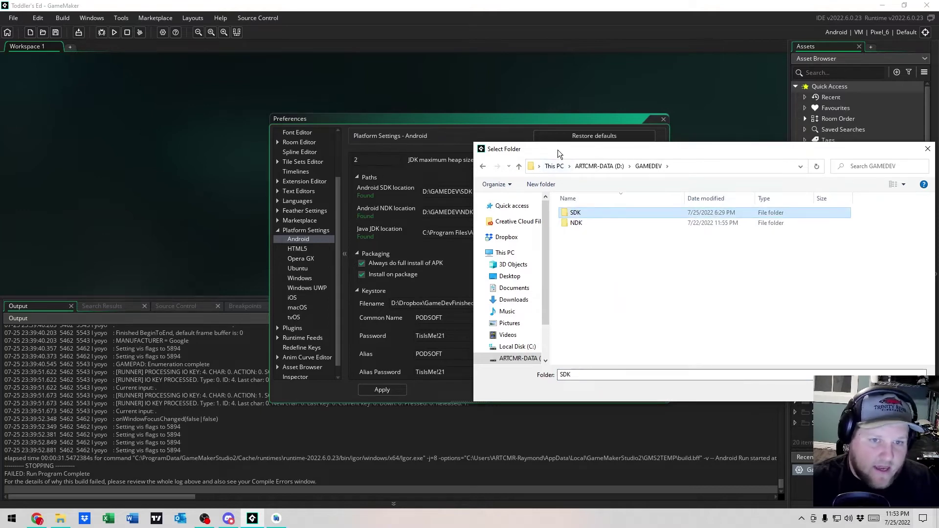
left_click_drag(558, 150, 330, 251)
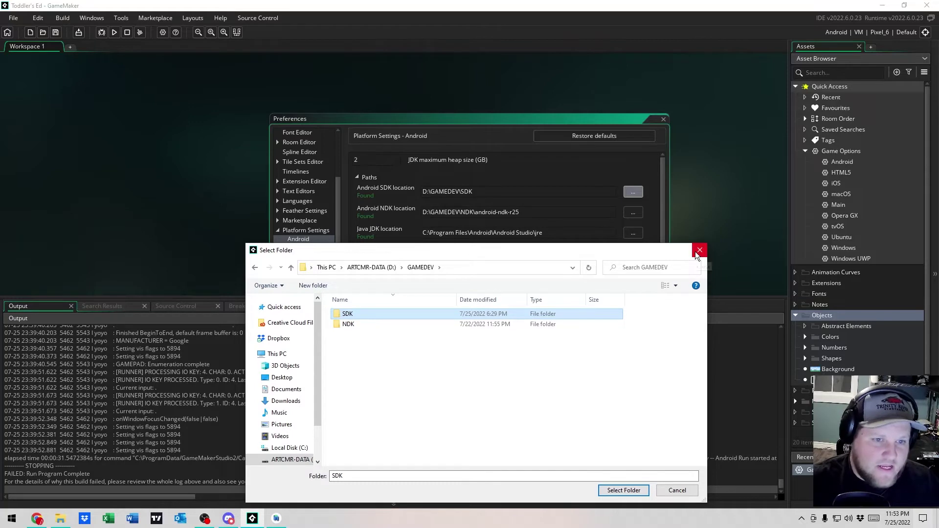
left_click(349, 325)
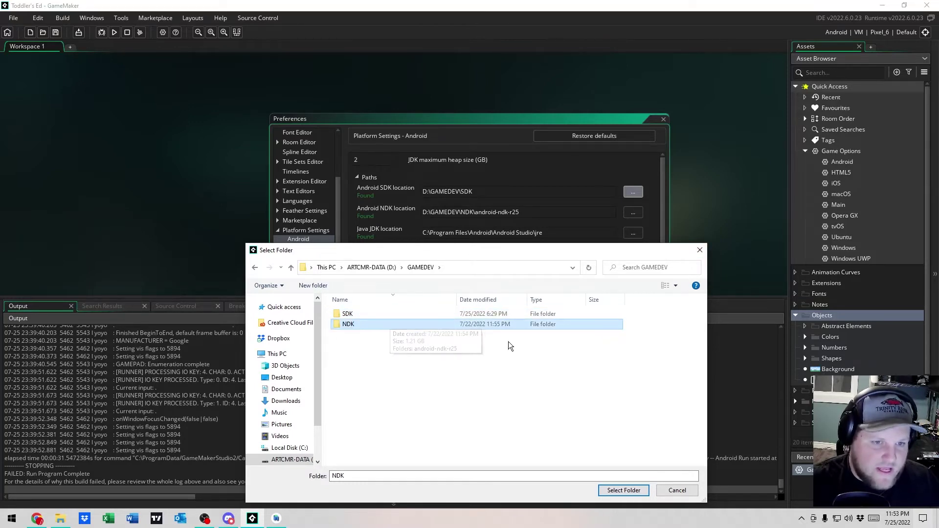
left_click_drag(654, 254, 656, 259)
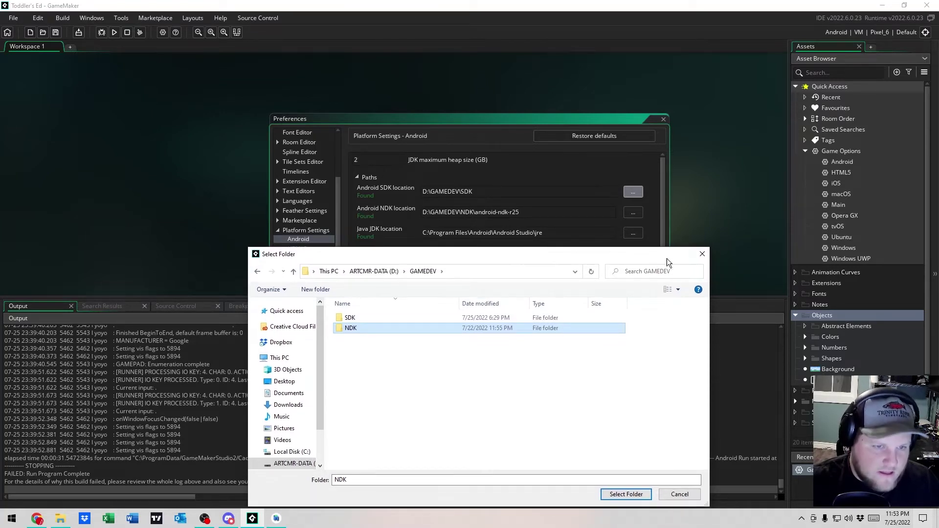
left_click(702, 255)
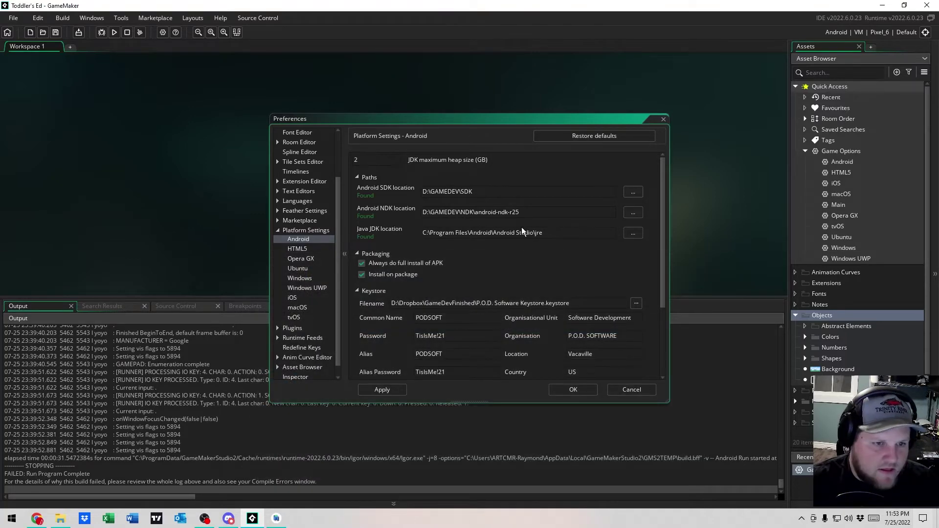
left_click(522, 230)
left_click(577, 233)
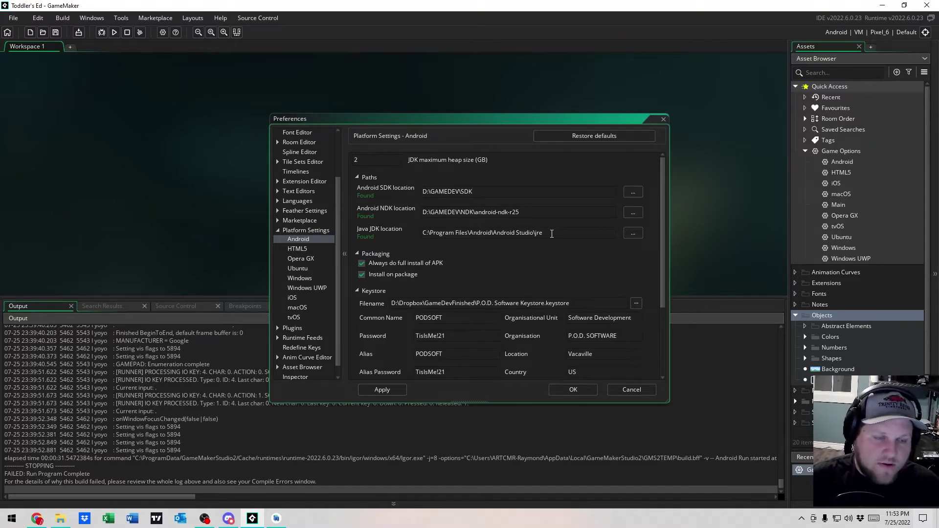
left_click_drag(574, 234, 427, 232)
left_click(426, 232)
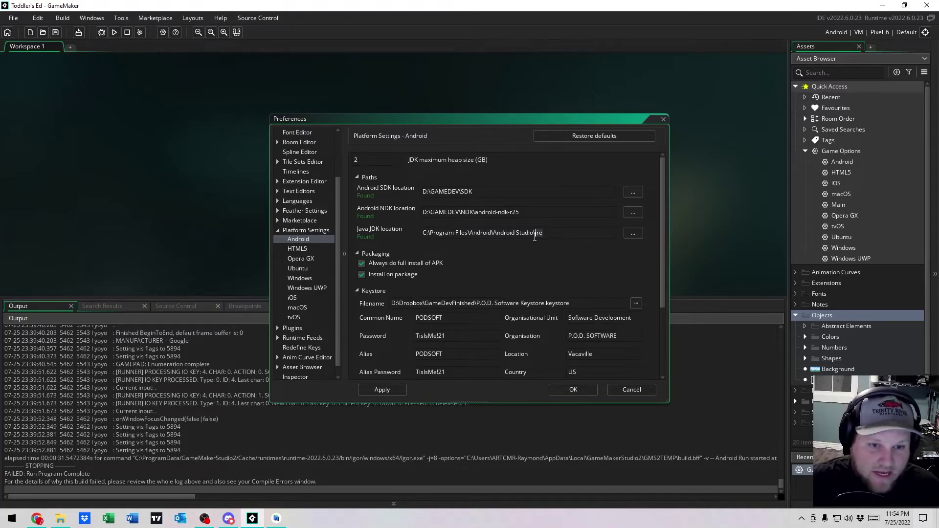
left_click_drag(544, 233, 469, 233)
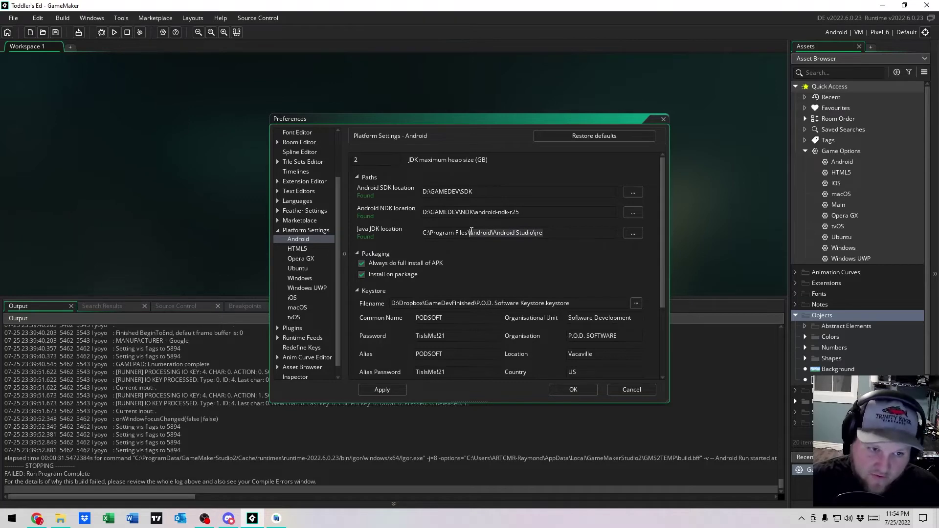
left_click(577, 231)
left_click_drag(577, 230, 424, 234)
Step: Browse the Java JDK folder picker to C:\Program Files\Android\Android Studio\jre
left_click(633, 233)
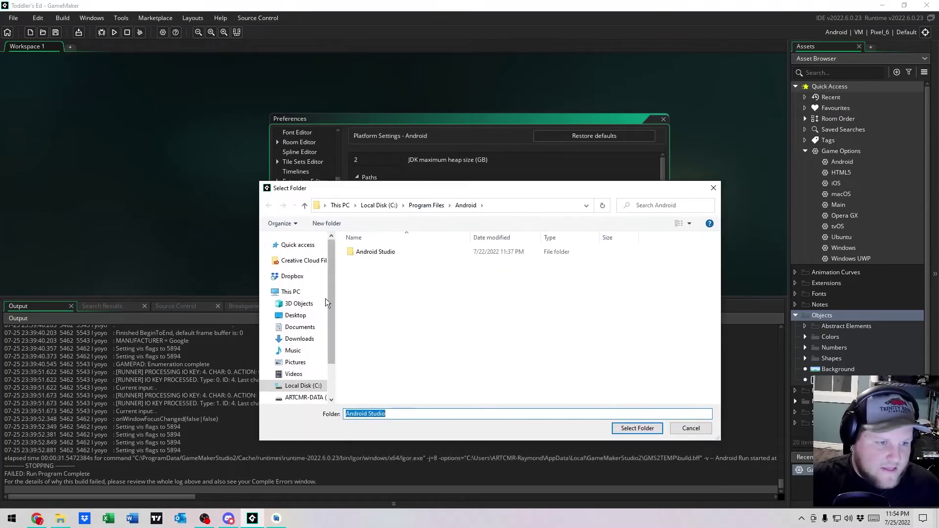
left_click(311, 295)
double_click(392, 337)
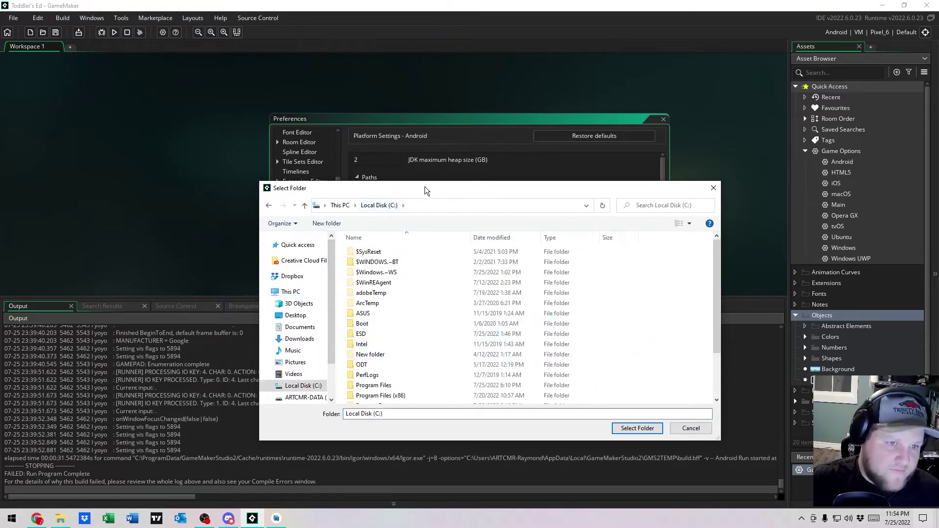
left_click_drag(429, 187, 573, 251)
left_click(568, 353)
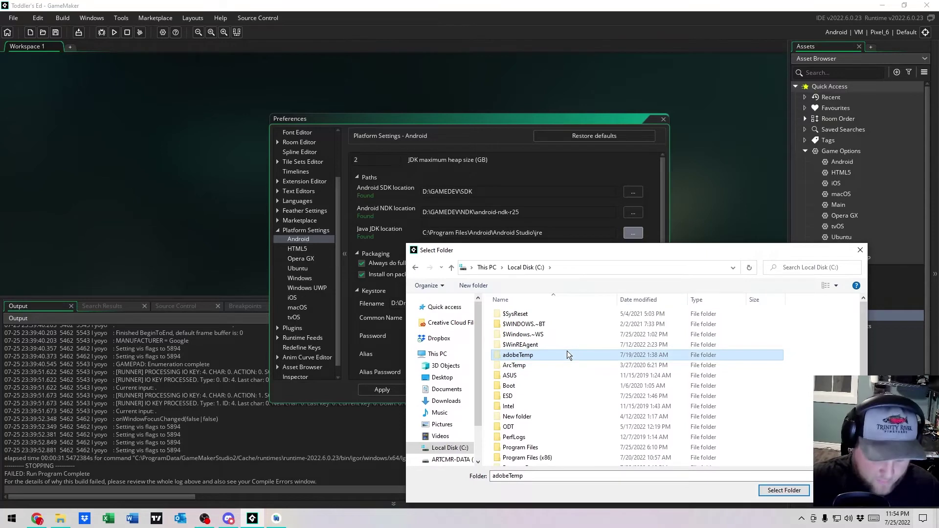
double_click(531, 447)
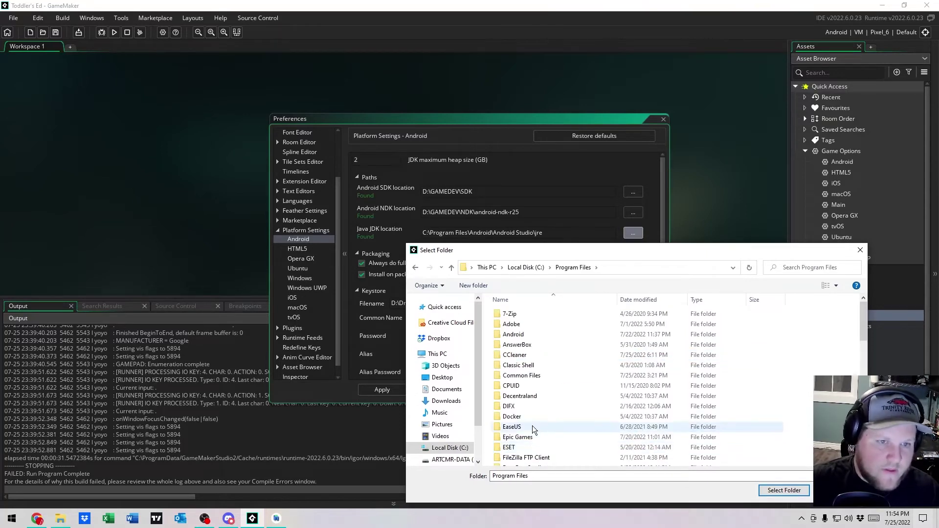
double_click(526, 335)
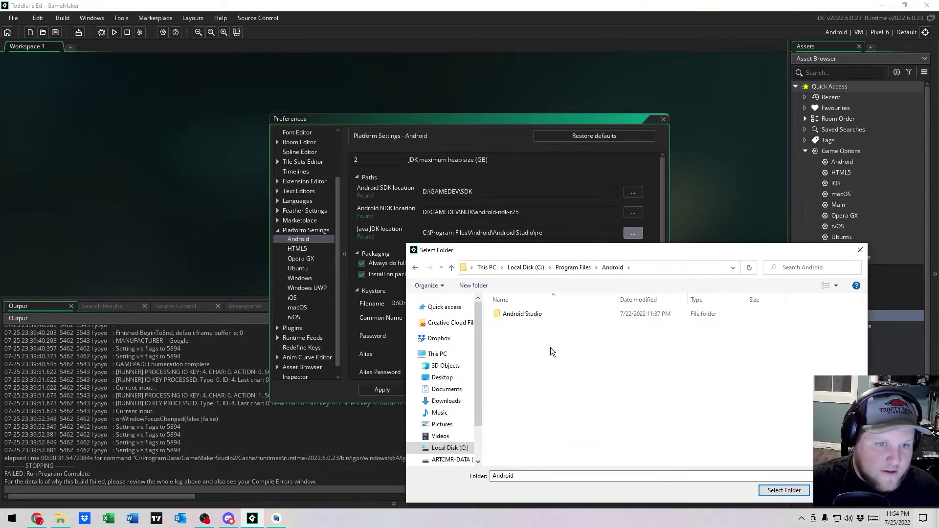
double_click(506, 318)
double_click(515, 324)
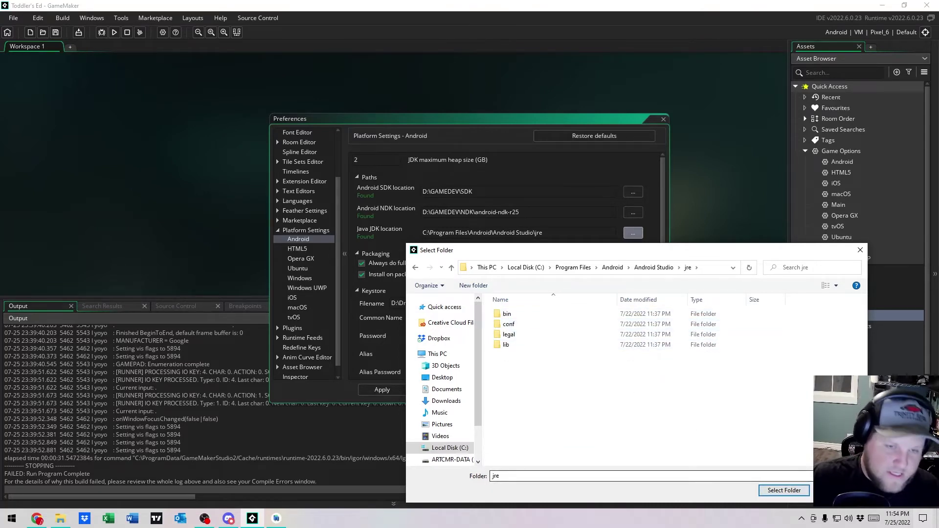
Step: Confirm the jre folder as the Java JDK location and scroll down to the keystore settings
left_click(784, 490)
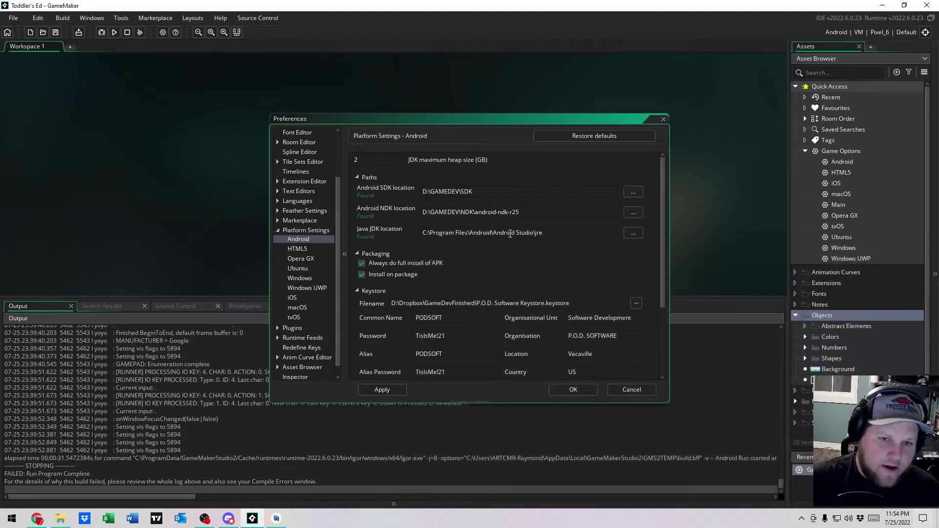
scroll(615, 209, "down", 2)
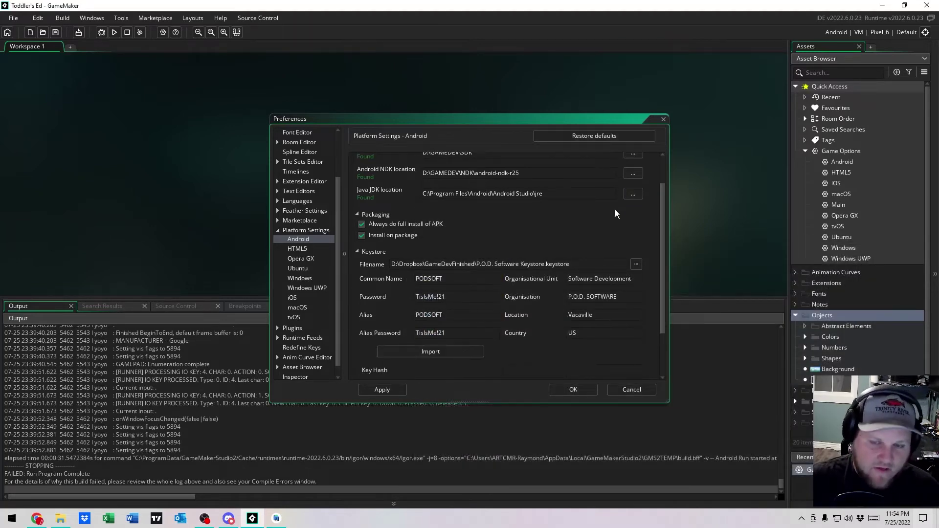
scroll(484, 249, "down", 1)
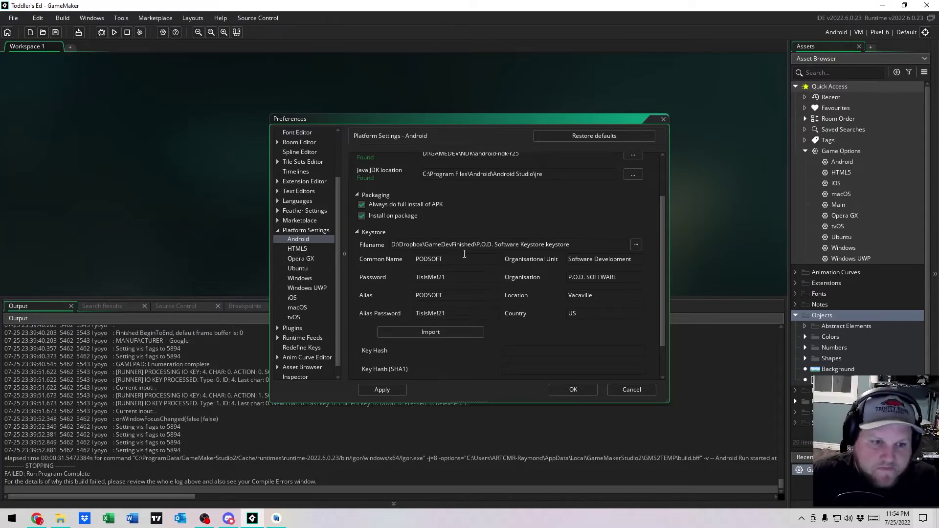
Step: Select the keystore Password value and compare it against the Alias Password
left_click(465, 277)
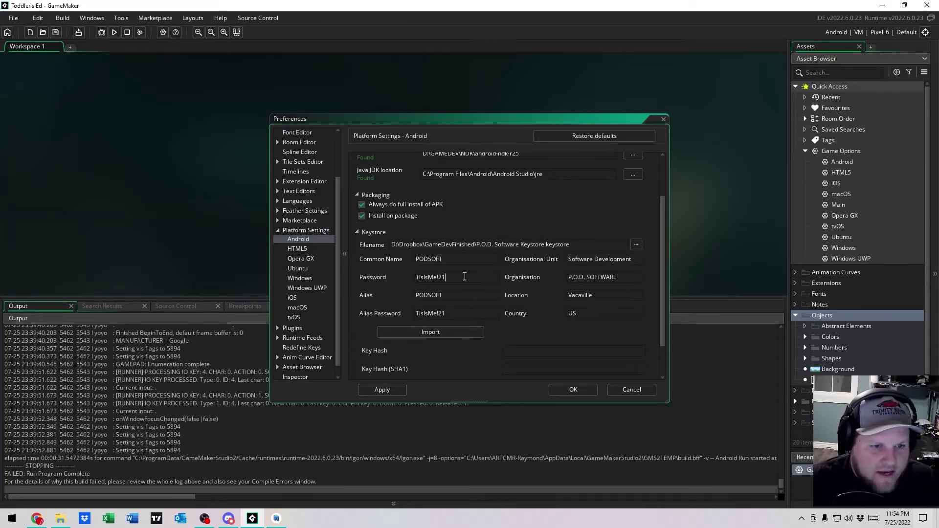
left_click_drag(465, 277, 398, 276)
key("End")
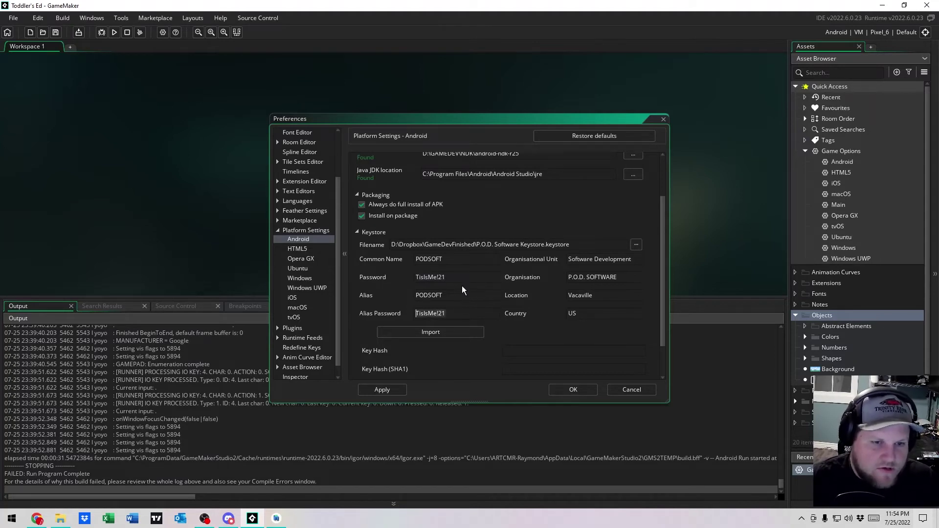
key("shift+Home")
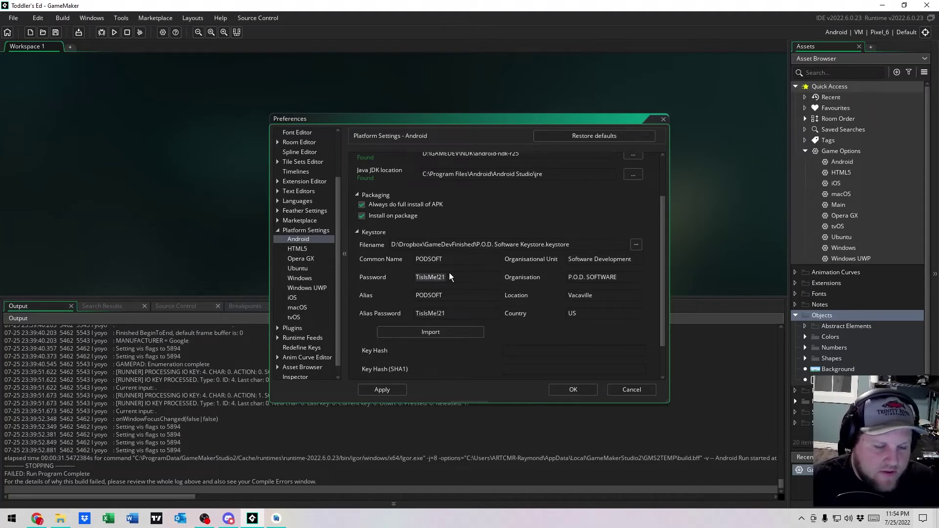
key("End")
key("shift+Home")
left_click(477, 277)
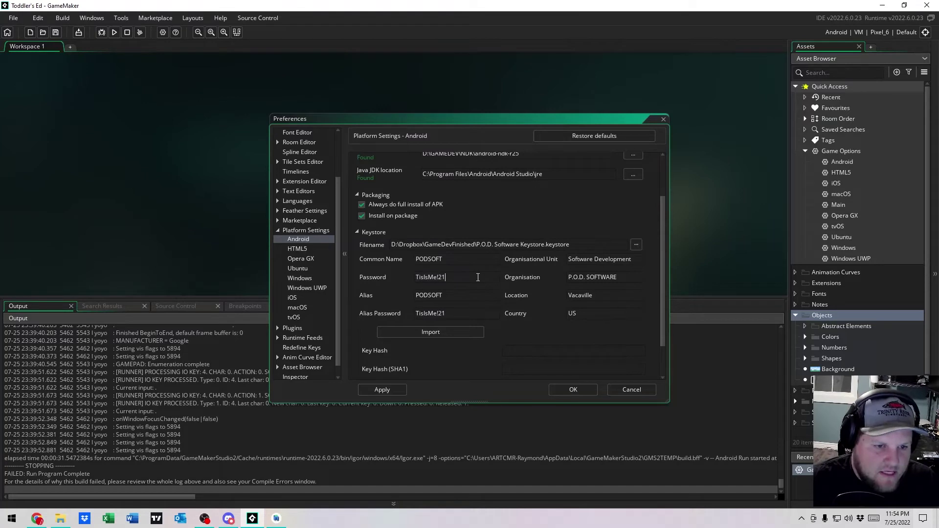
key("shift+Home")
left_click(460, 313)
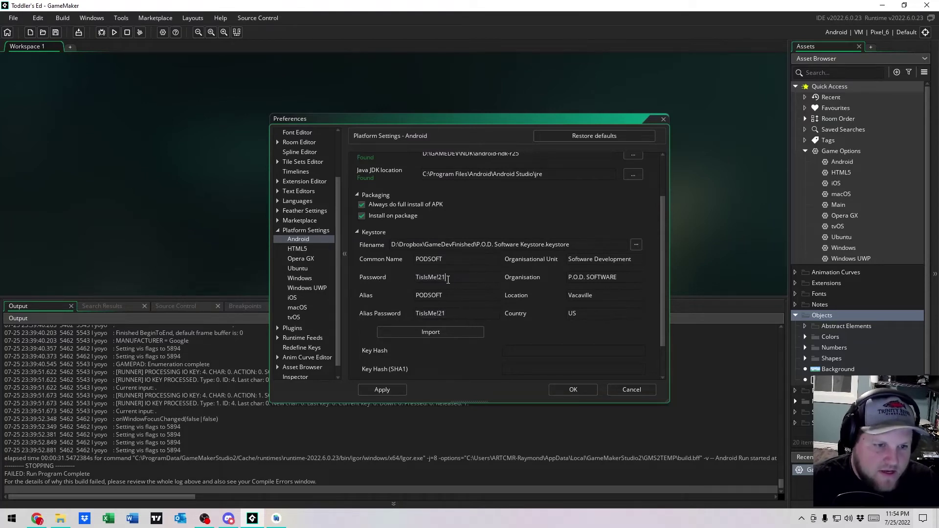
key("shift+Tab")
key("shift+Home")
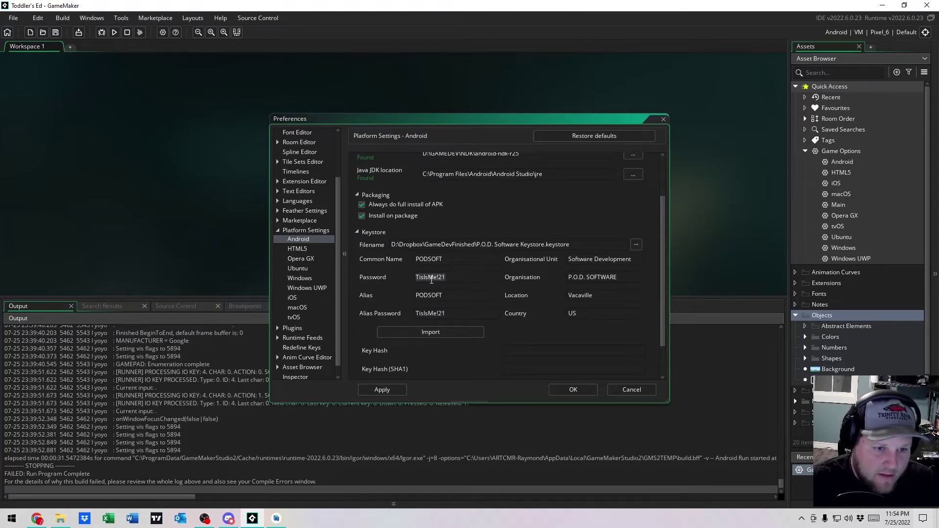
left_click(459, 313)
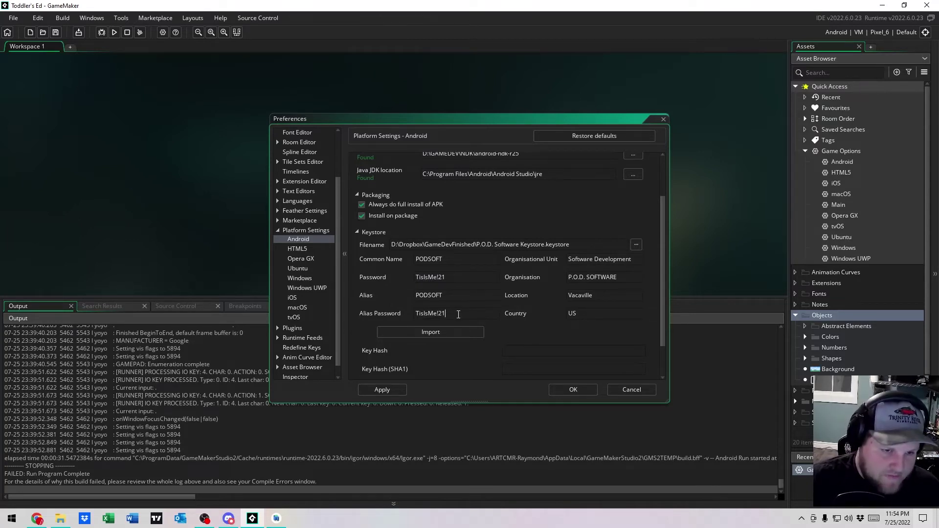
Step: Recheck the alias password, keystore password, common name and alias, then cancel Preferences
left_click(415, 314)
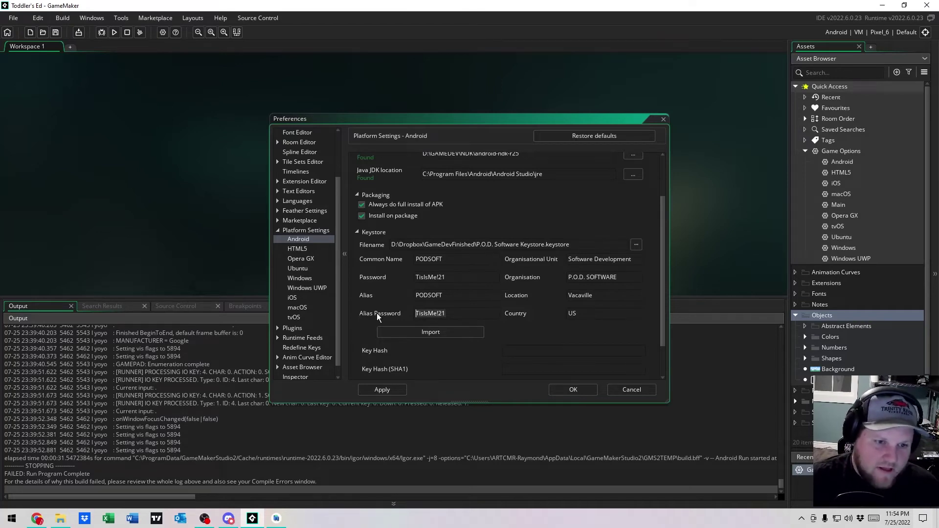
left_click(465, 280)
left_click(465, 269)
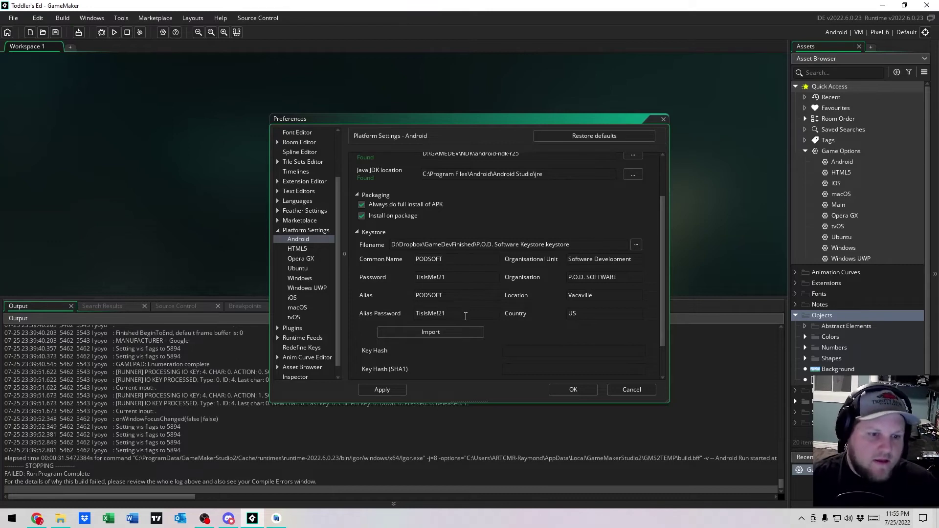
left_click_drag(466, 314, 408, 314)
left_click(465, 279)
double_click(463, 277)
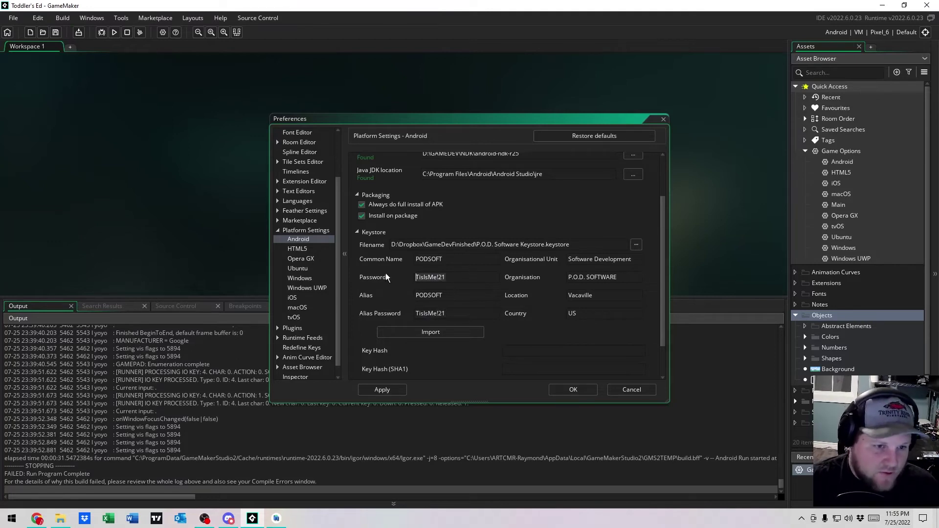
left_click(463, 277)
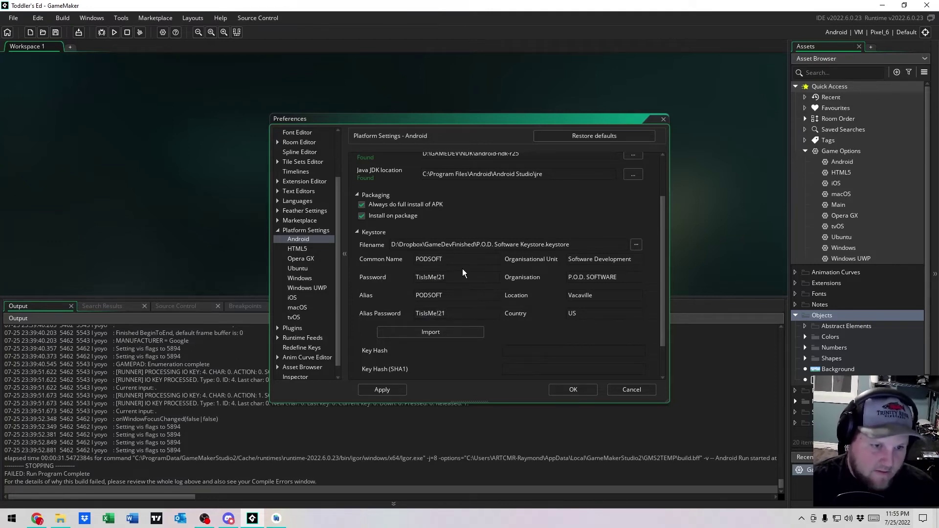
left_click_drag(461, 259, 382, 256)
left_click_drag(462, 292, 386, 296)
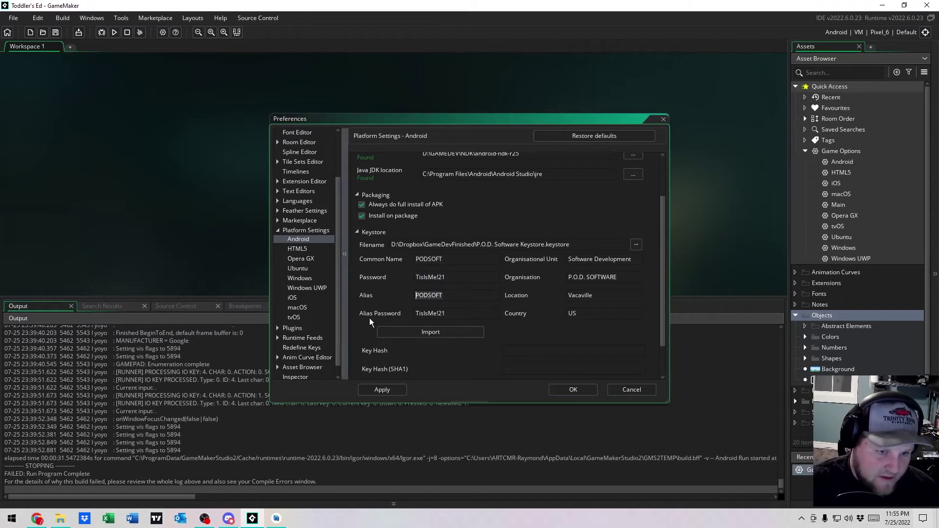
left_click(470, 297)
double_click(443, 313)
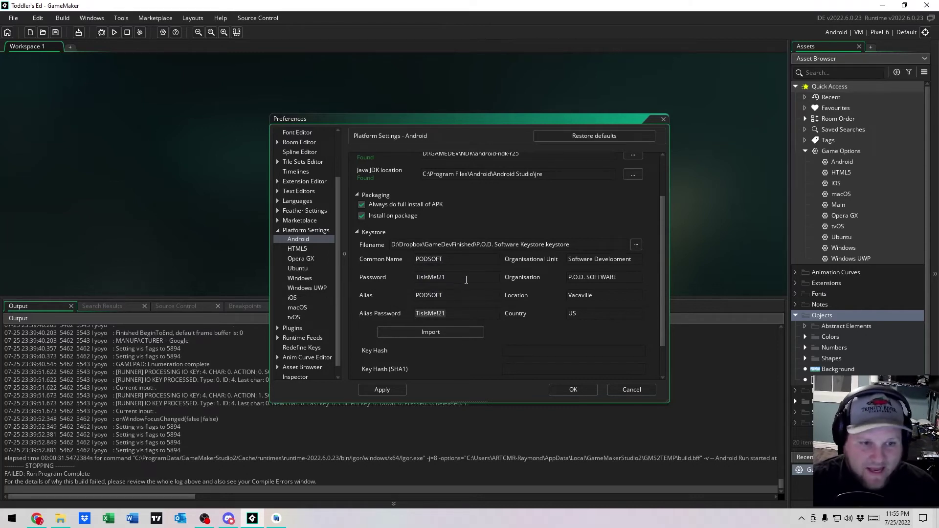
double_click(446, 280)
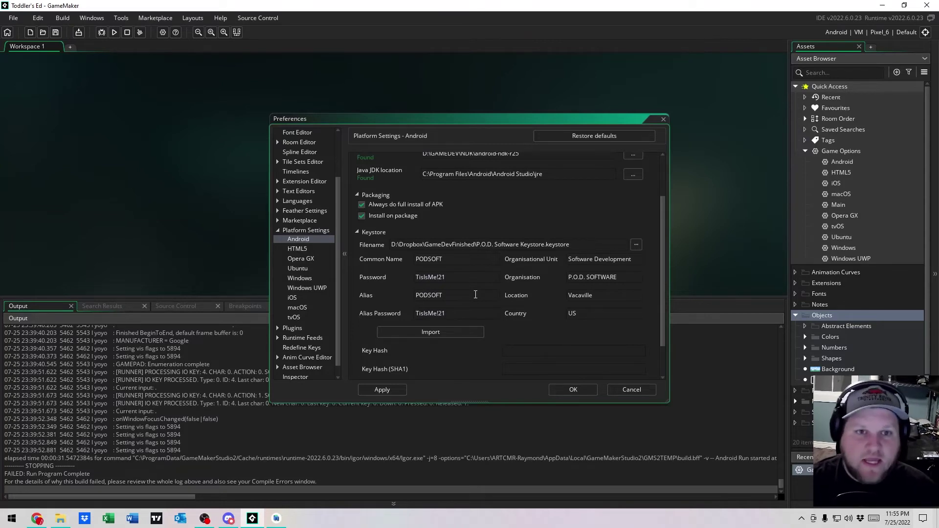
left_click(631, 390)
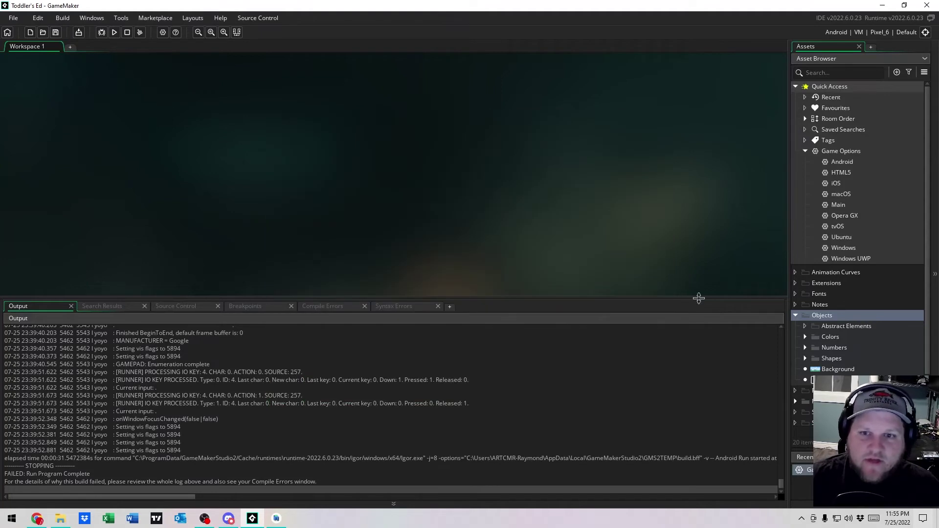
Step: Open Android Game Options and check Build Tools 33.0.0, Target/Compile SDK 33 and Minimum SDK 24
left_click(847, 162)
double_click(844, 161)
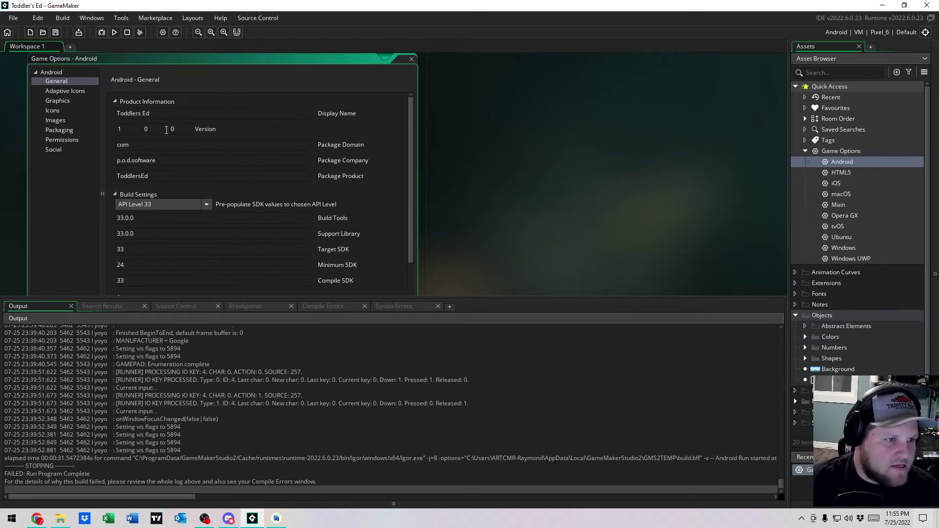
scroll(203, 192, "down", 3)
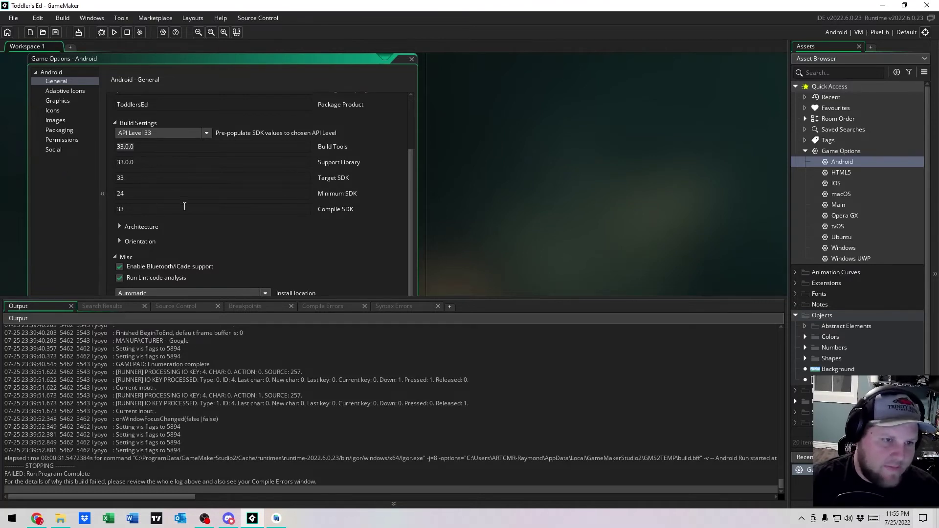
left_click(209, 150)
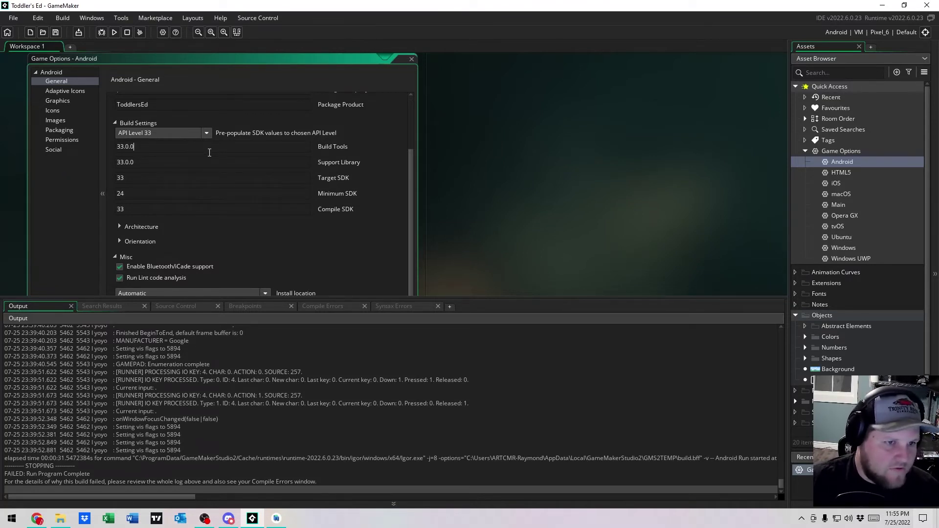
left_click(182, 162)
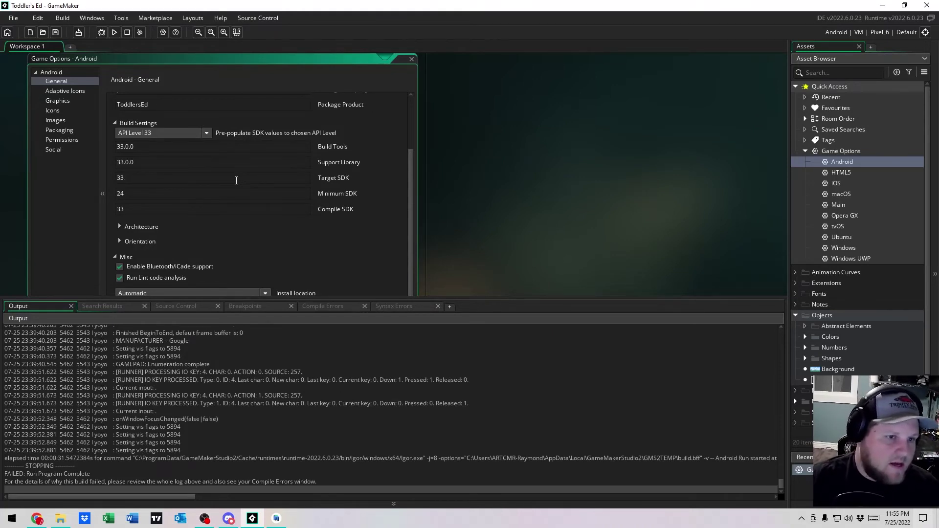
left_click(165, 194)
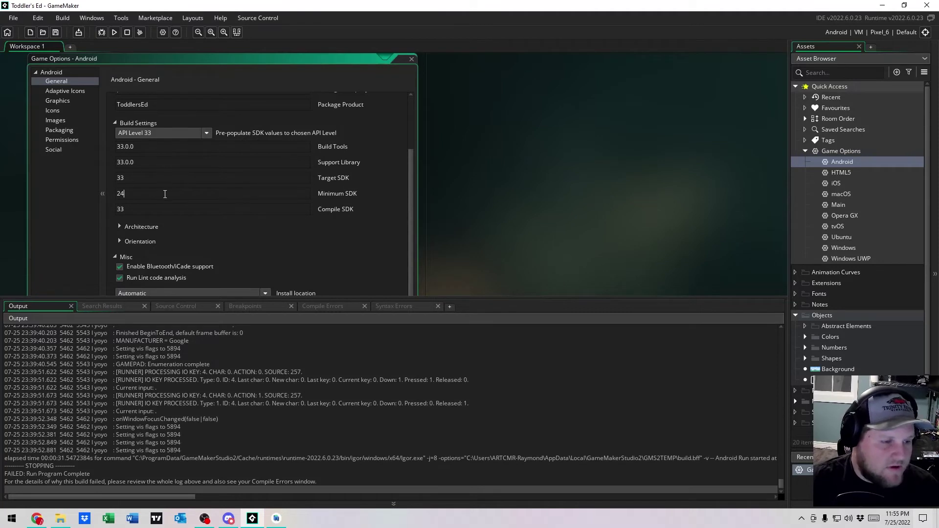
left_click(141, 184)
left_click_drag(161, 198, 51, 193)
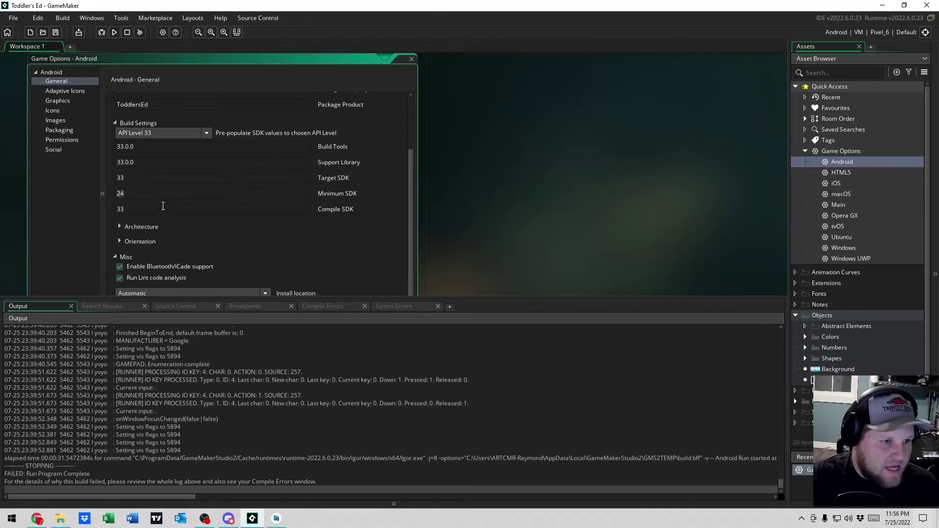
left_click(191, 214)
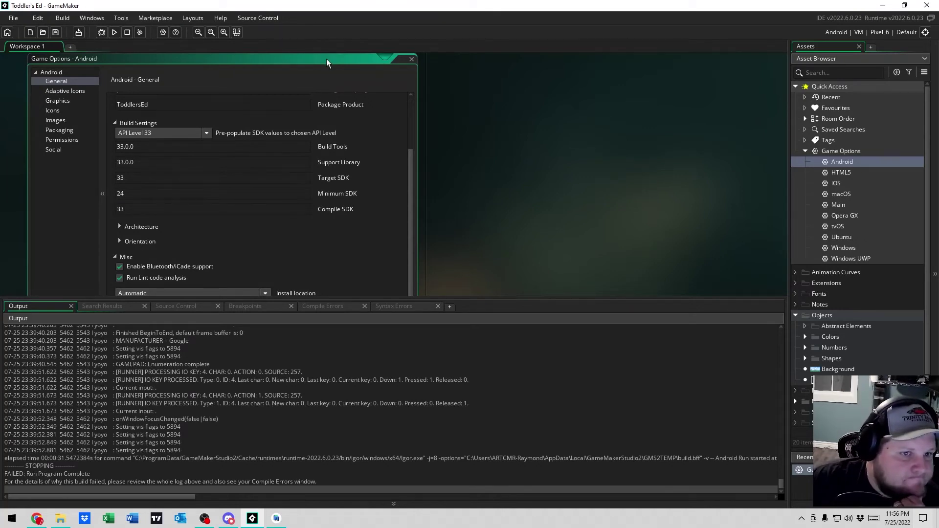
mouse_move(326, 59)
left_mouse_down()
mouse_move(495, 54)
mouse_move(329, 58)
left_mouse_up()
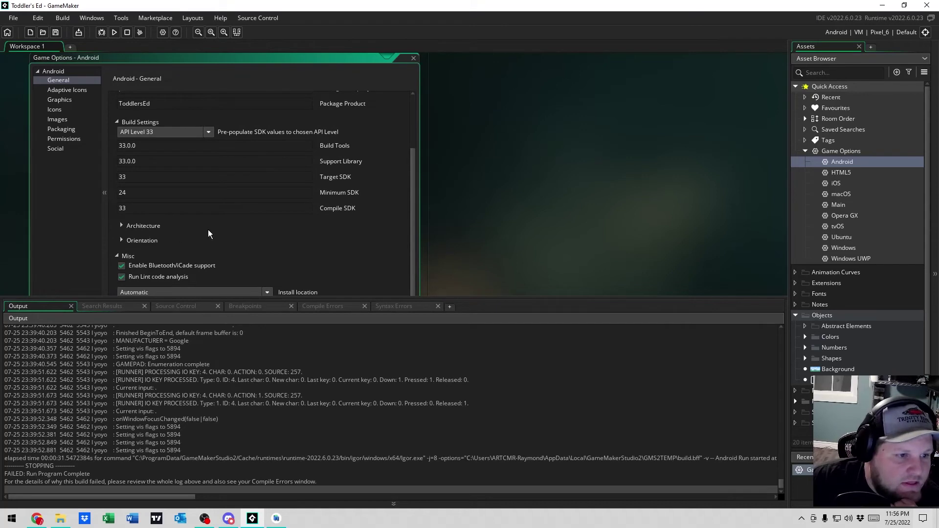
Step: Verify the Architecture section builds only Arm64 and x86_64, then close Android Game Options
left_click(119, 226)
scroll(150, 232, "down", 1)
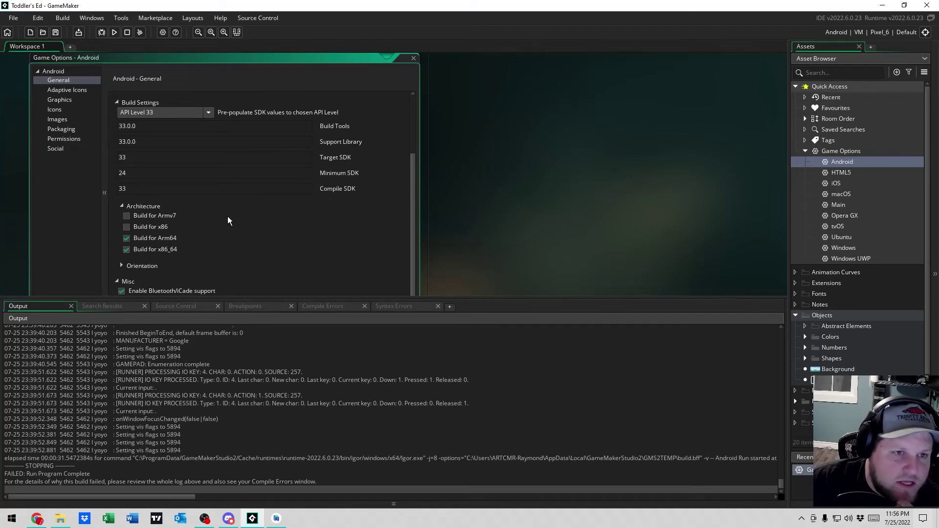
scroll(249, 213, "down", 1)
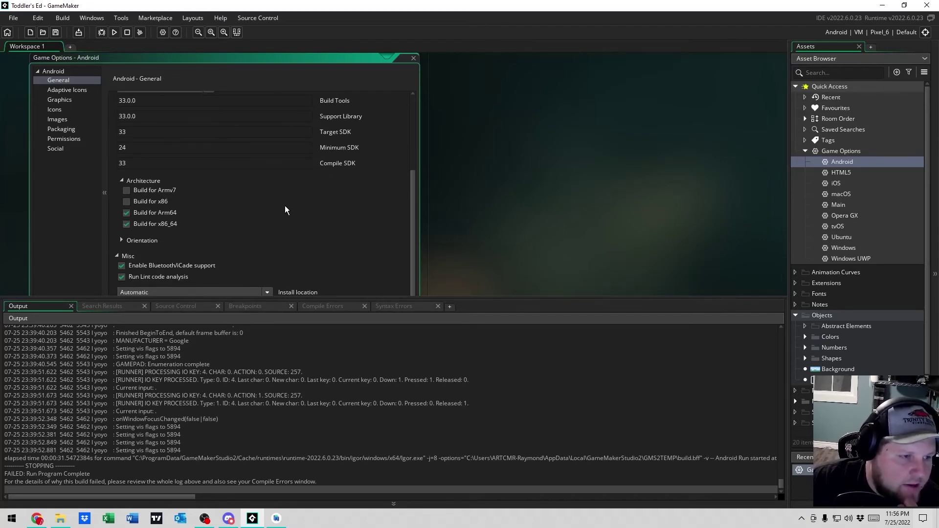
scroll(282, 204, "up", 2)
scroll(277, 204, "down", 2)
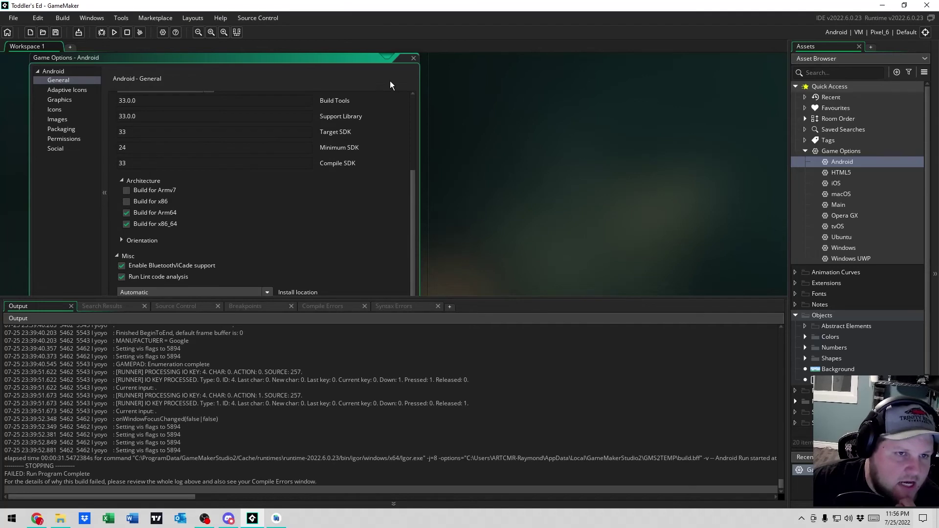
left_click(413, 59)
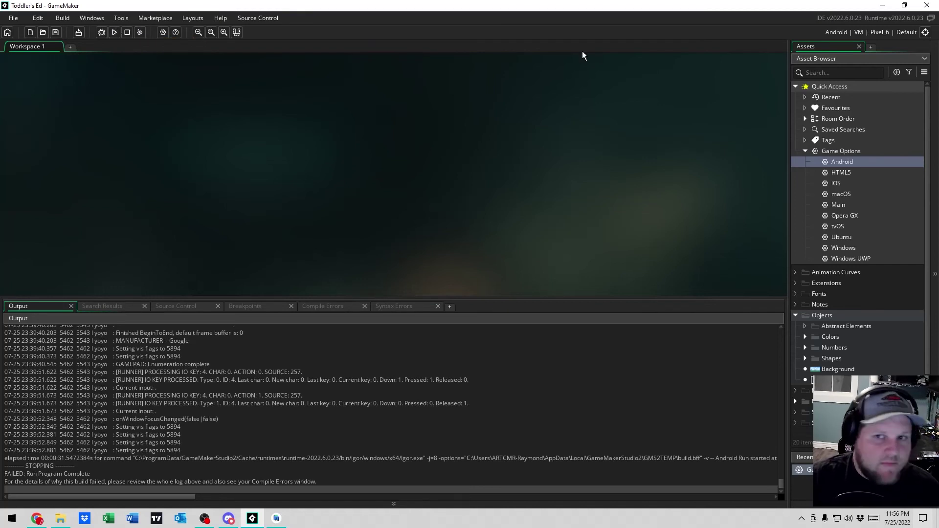
Step: Detect the Pixel_6 phone in the Device Editor and confirm its connection test succeeds
left_click(925, 33)
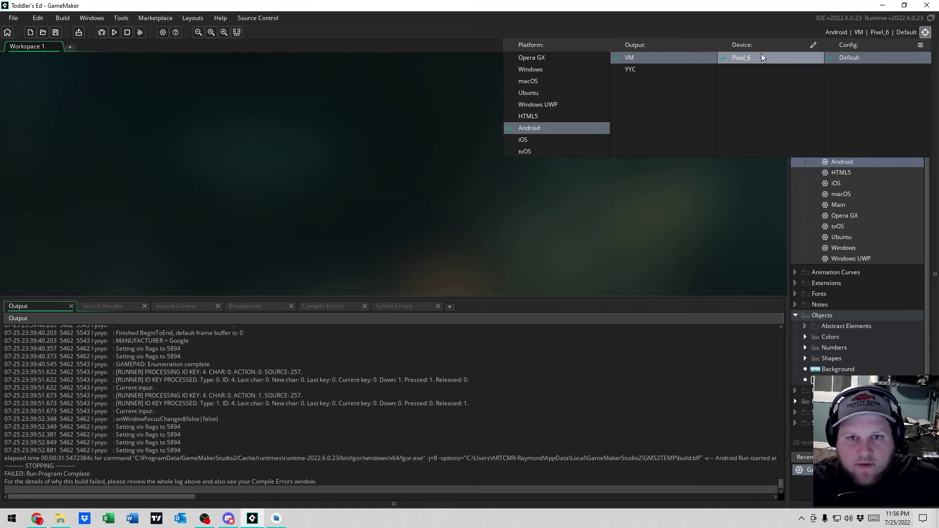
left_click(810, 46)
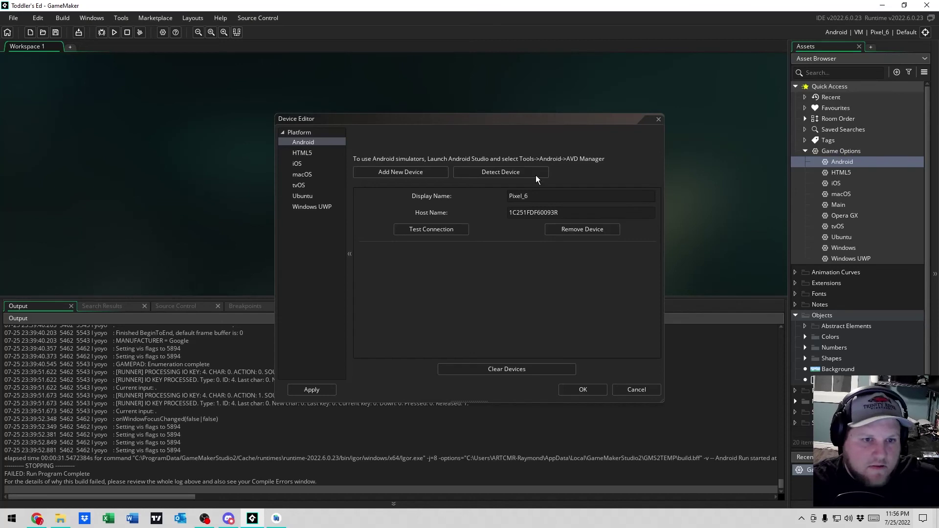
left_click(503, 174)
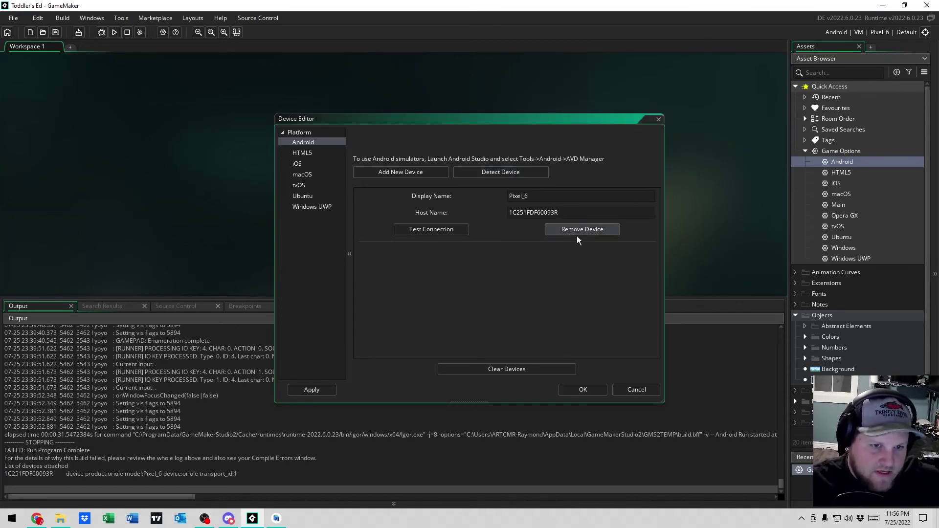
left_click(443, 230)
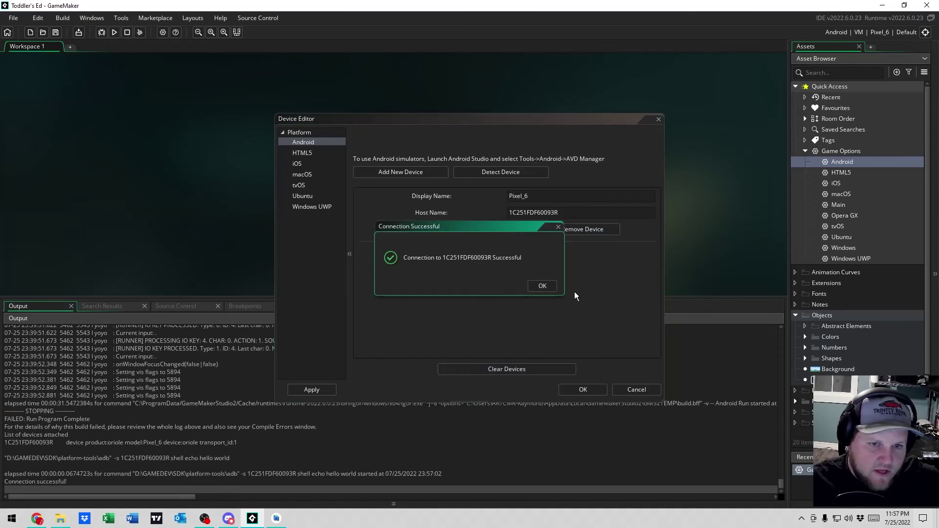
left_click(541, 285)
left_click(586, 392)
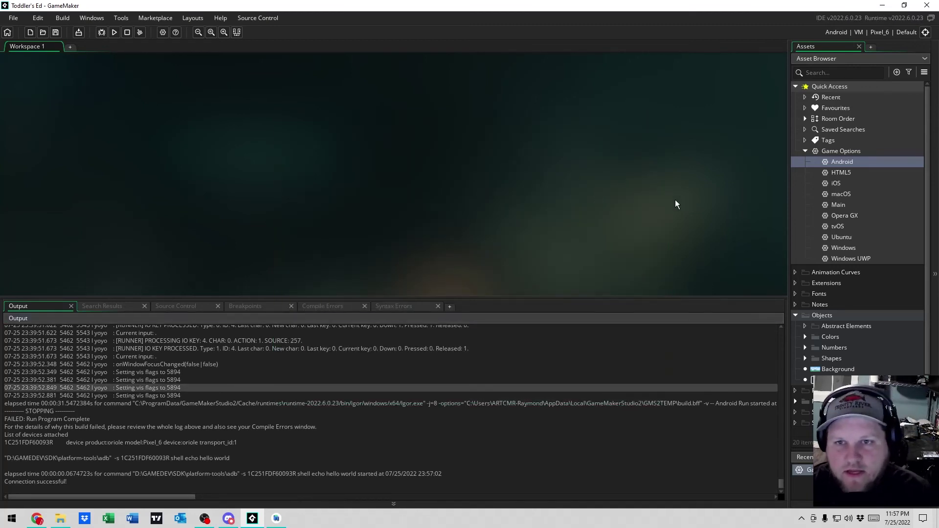
left_click(864, 30)
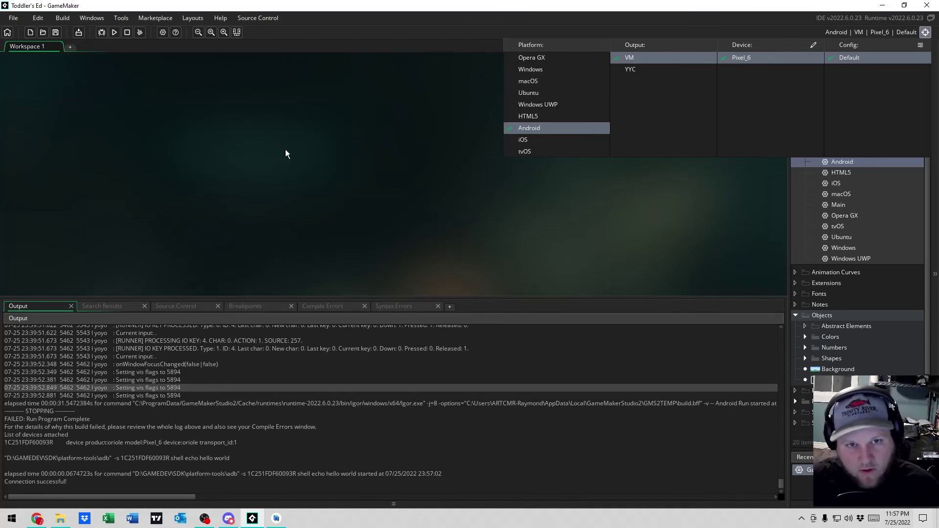
left_click(286, 149)
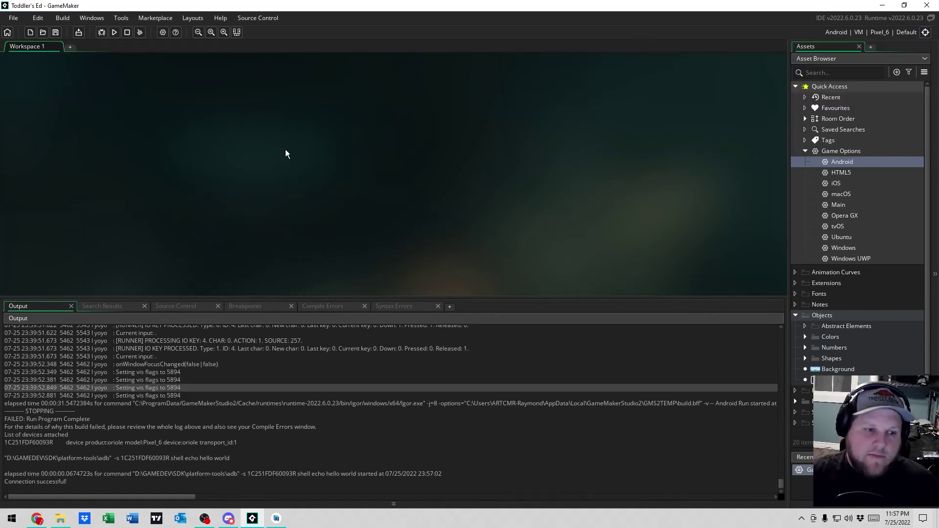